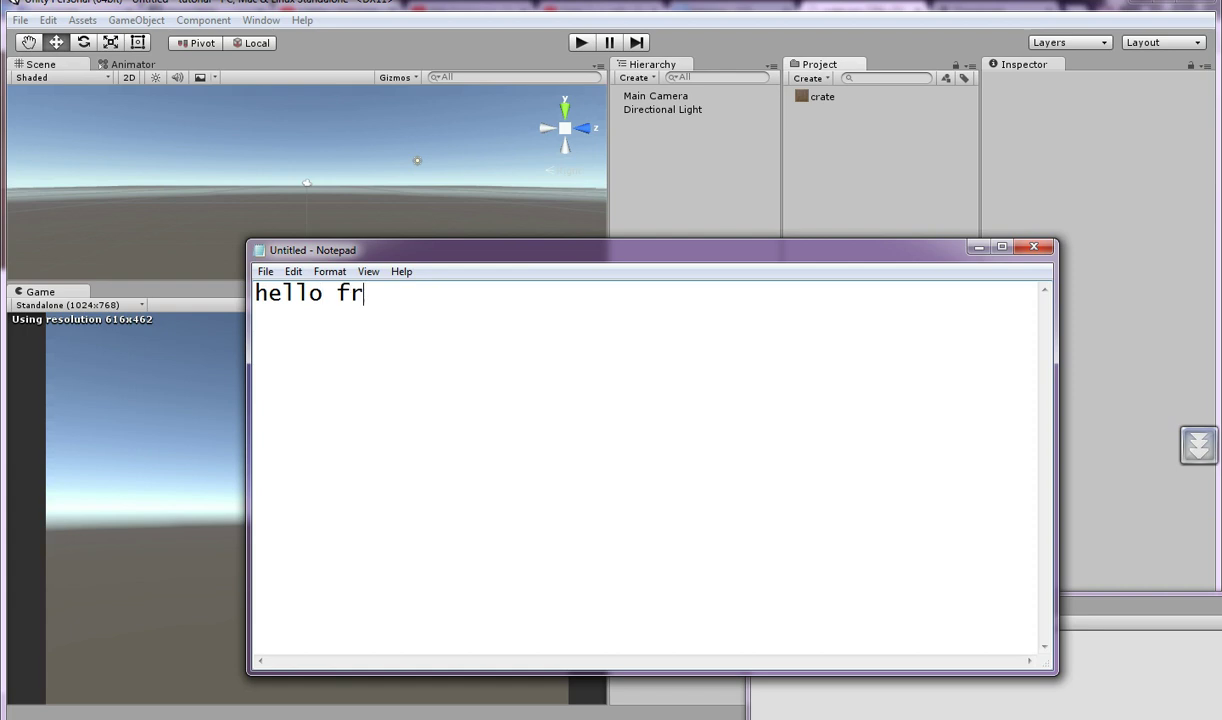
Type the greeting 'friends welcome to unity3d tutorial' and the sentence about using material in unity3d
type("iends welcome to unity3d te")
type("acher")
type("uni")
key("BackSpace")
key("BackSpace")
key("BackSpace")
type("tutorial")
key("Return")
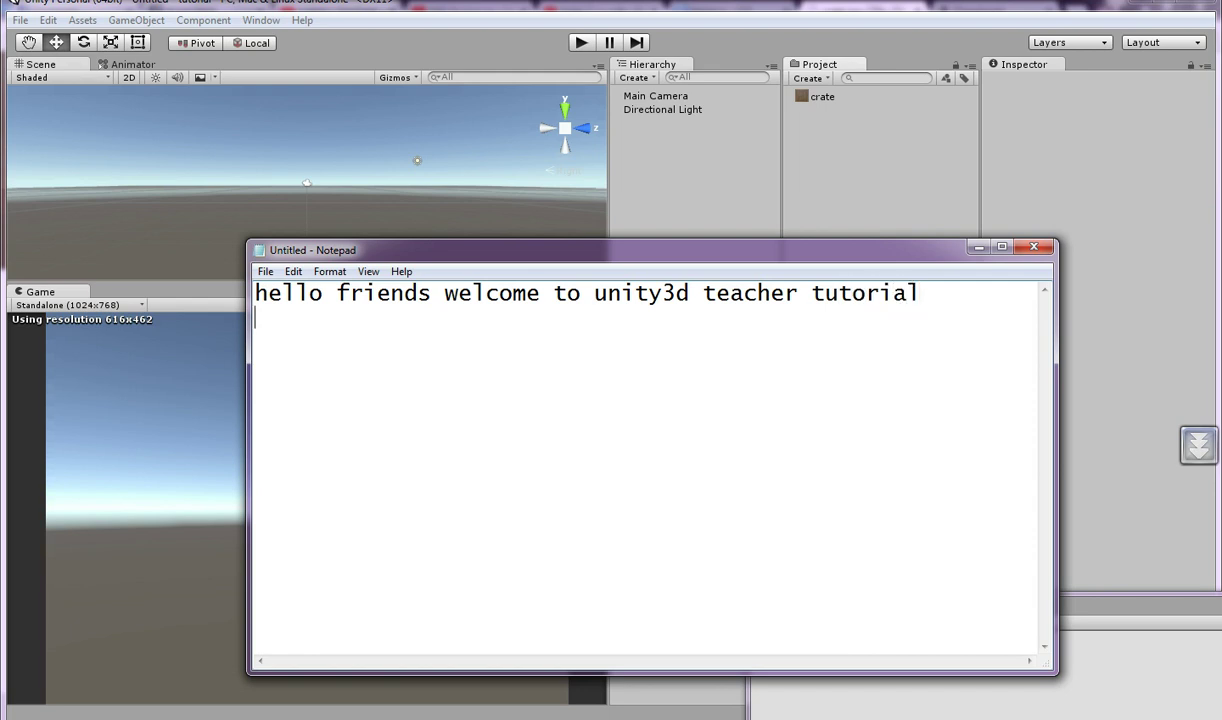
key("Return")
type("int")
key("BackSpace")
type("this tutorial we are going to see")
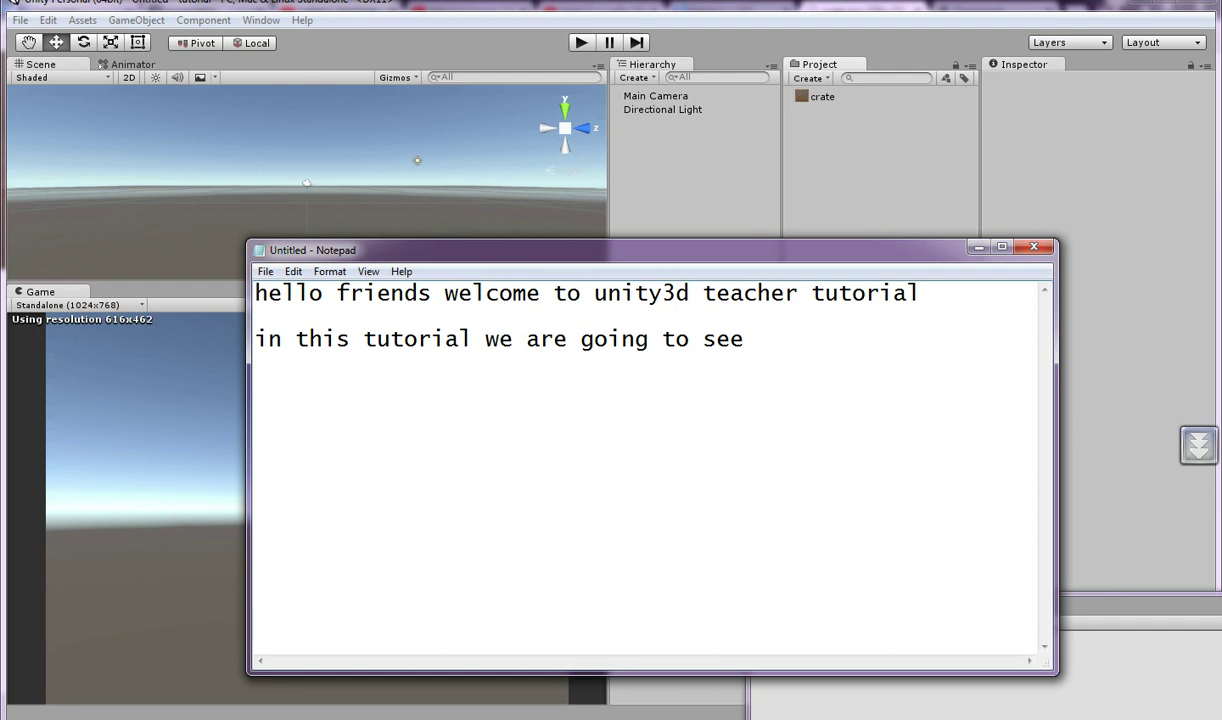
type(" using matr")
type("rial in un")
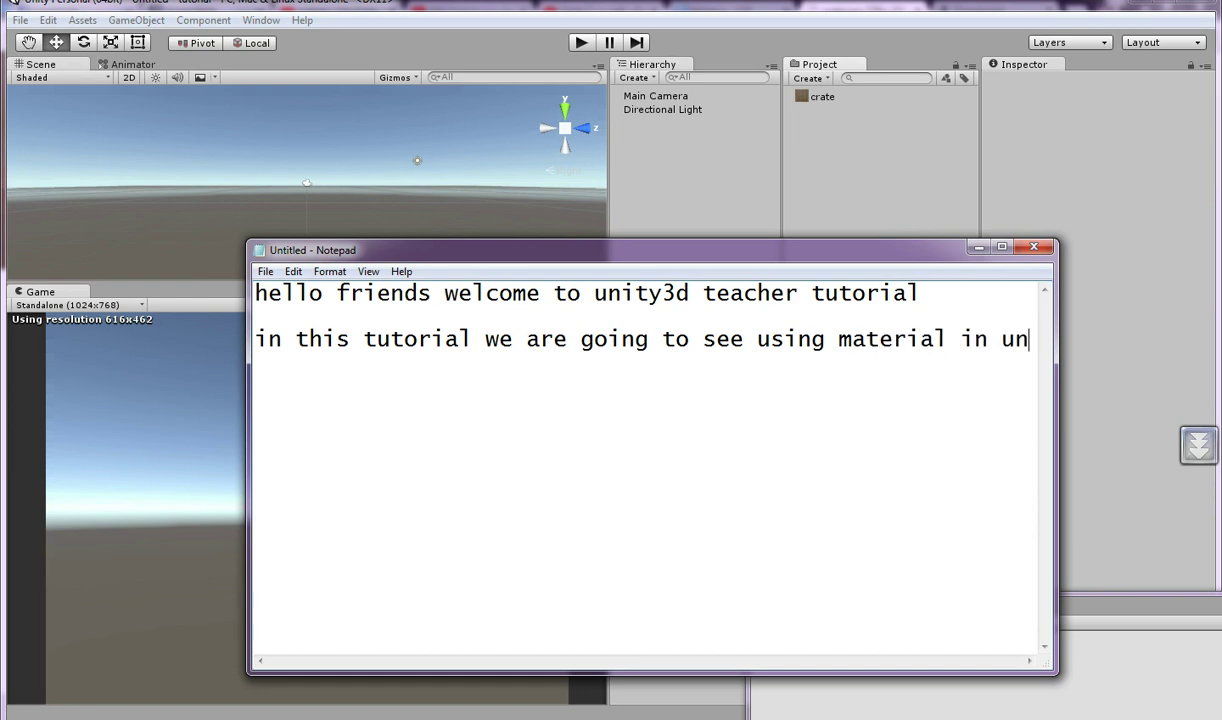
type("t")
key("BackSpace")
type("ity3d")
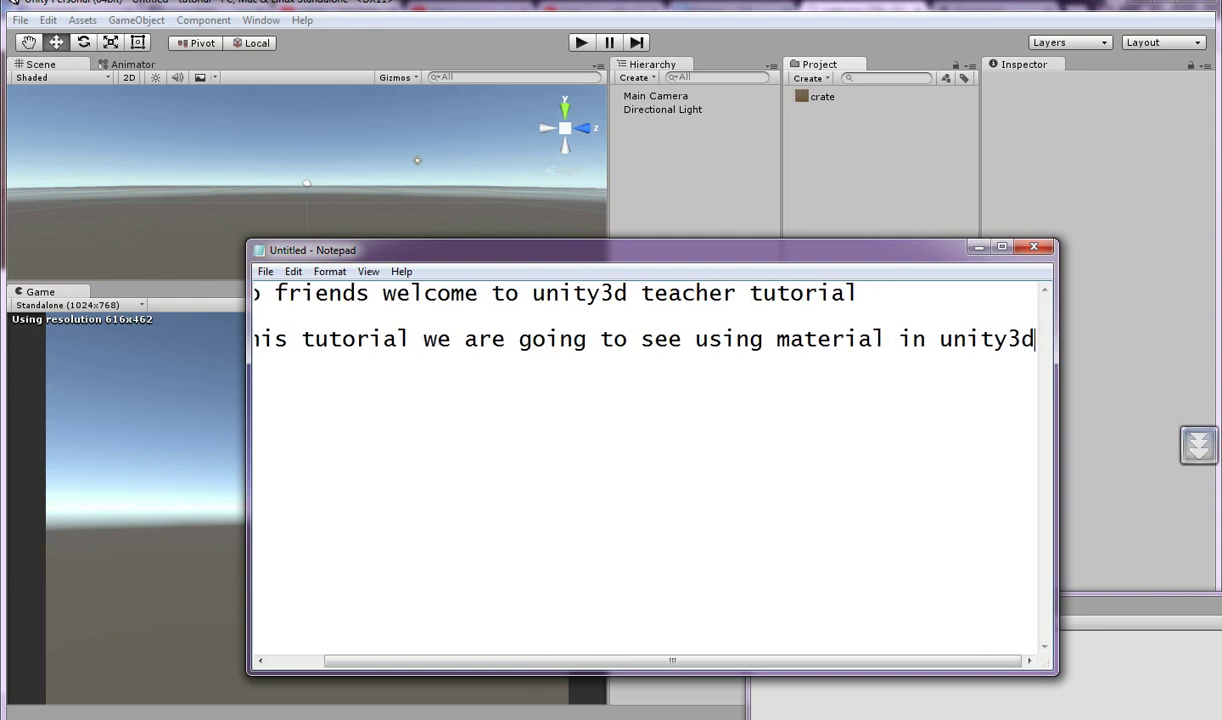
Fix the extra space in 'to' and add the indented title 'using material in unity3d'
left_click_drag(695, 339, 255, 316)
left_click(676, 339)
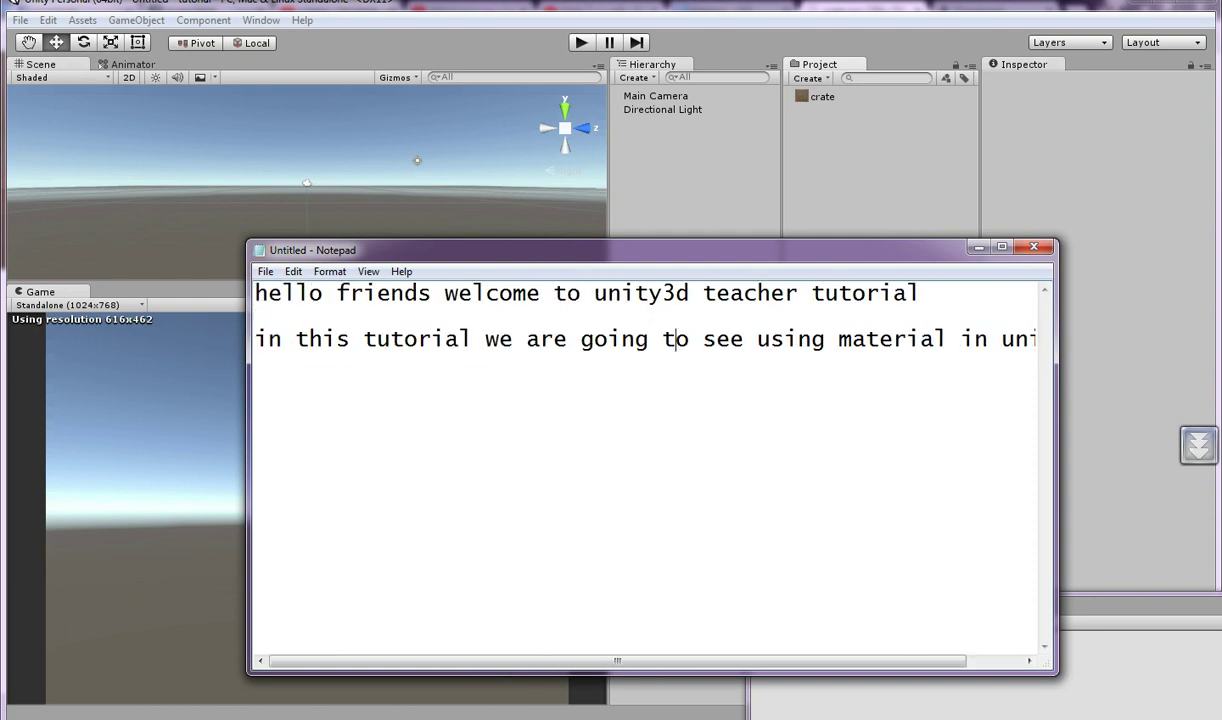
key("BackSpace")
key("End")
key("Return")
type("uni")
key("BackSpace")
key("BackSpace")
type("sing material in unity3d")
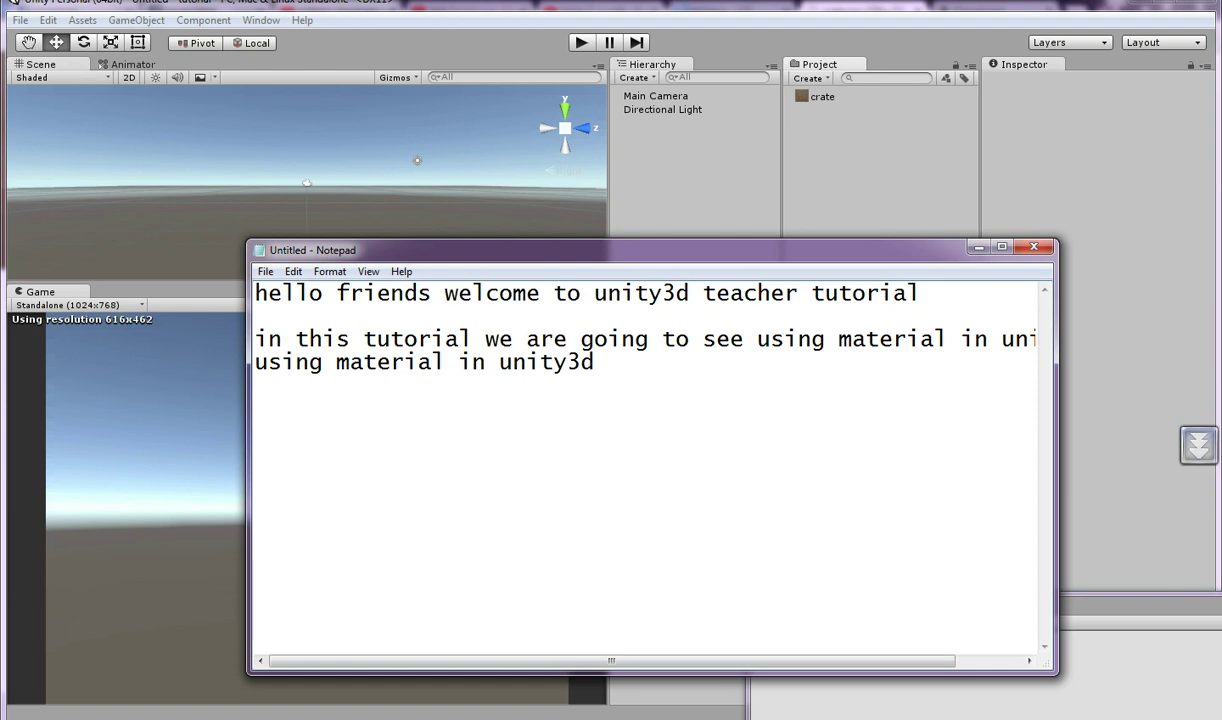
key("Home")
key("End")
Add a dashed underline, then the lines 'ok to create material' and 'in project panel click on create'
type("-------------------------------------------------------   ")
type("ok to c")
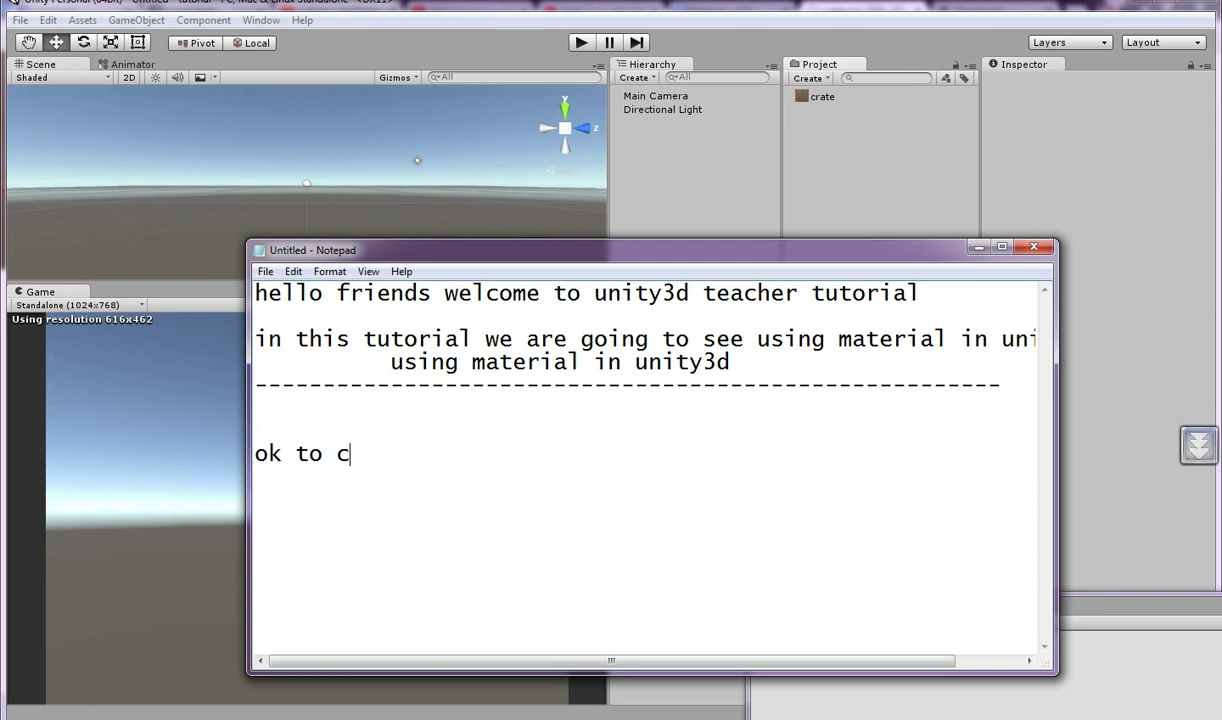
type("reate material")
key("Return")
type("in project panel click on create")
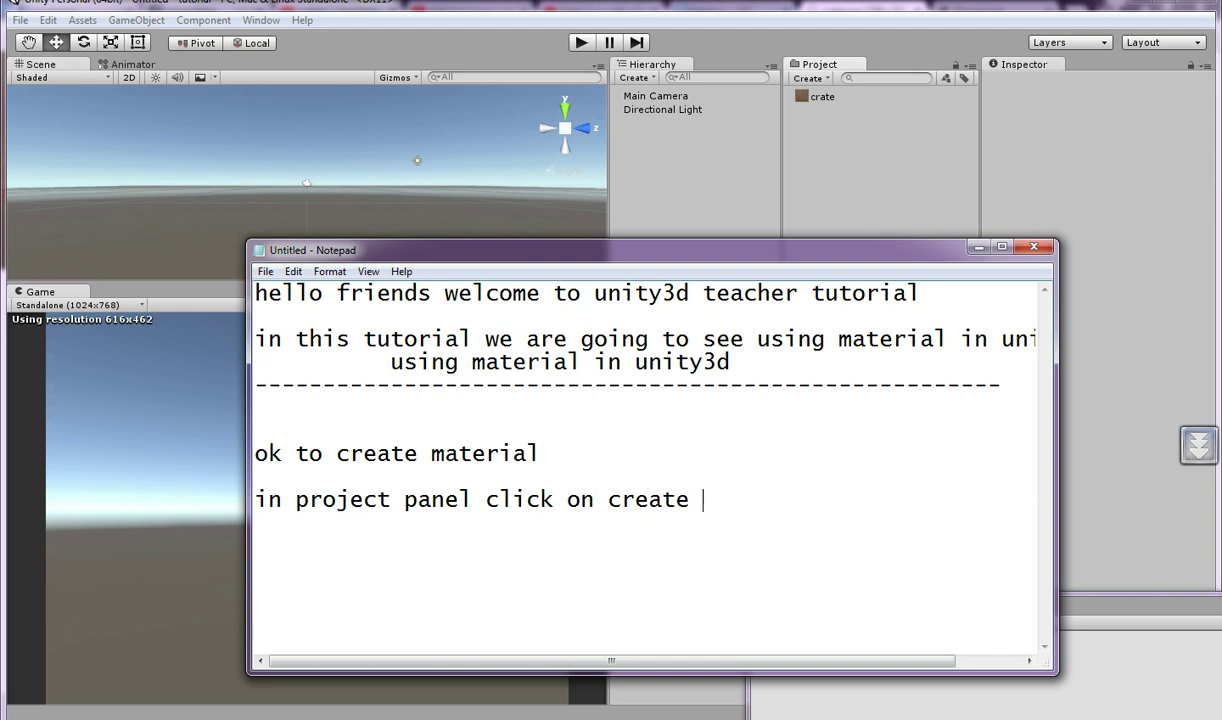
left_click(808, 78)
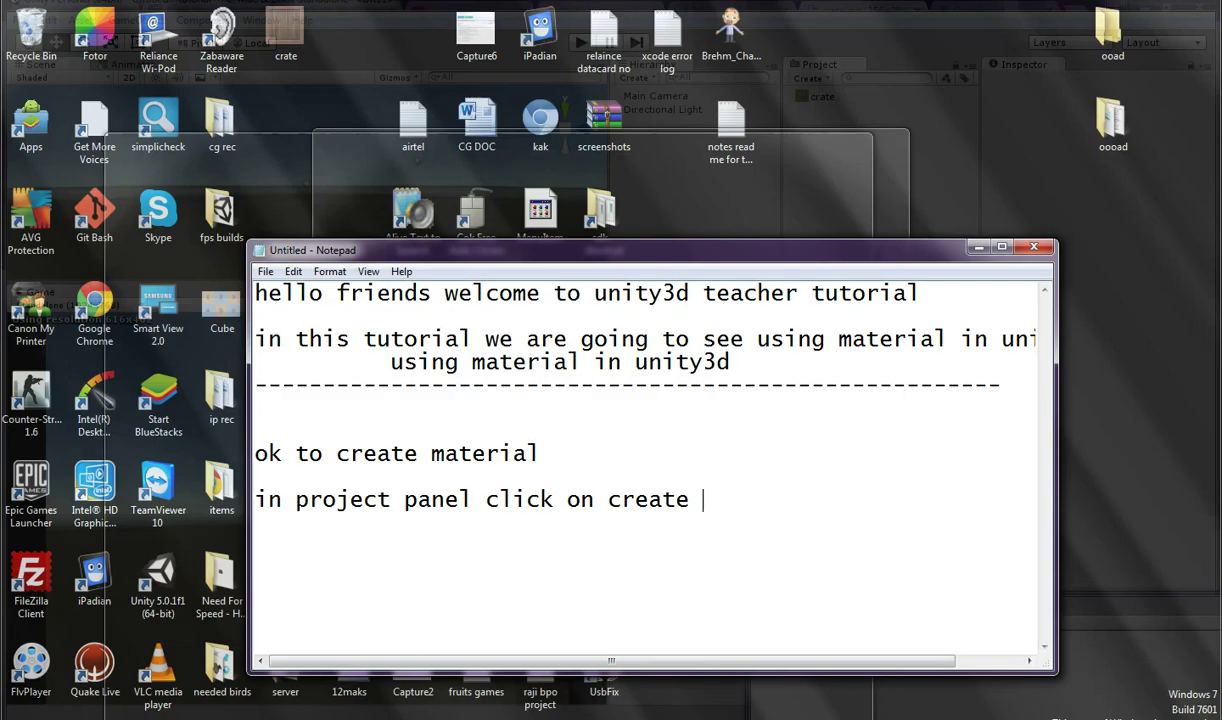
Note 'and then select material option' and create a New Material asset in the Project panel
left_click(644, 640)
type("and then select material")
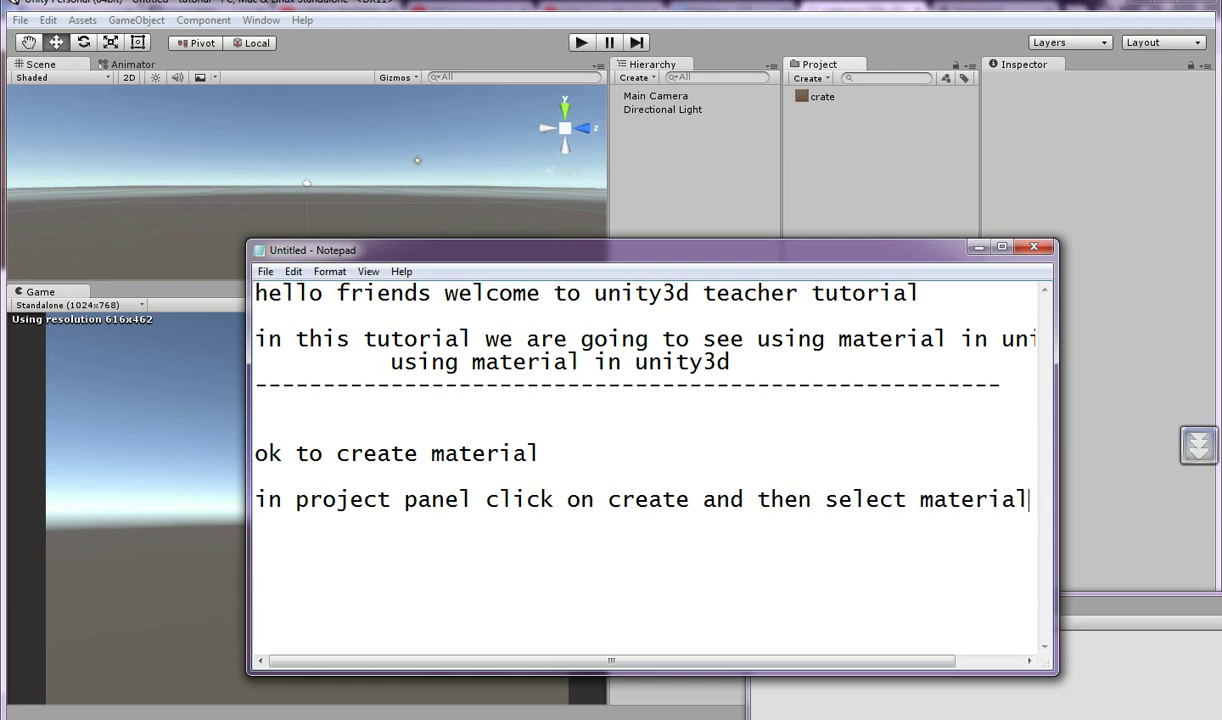
type(" option")
key("Return")
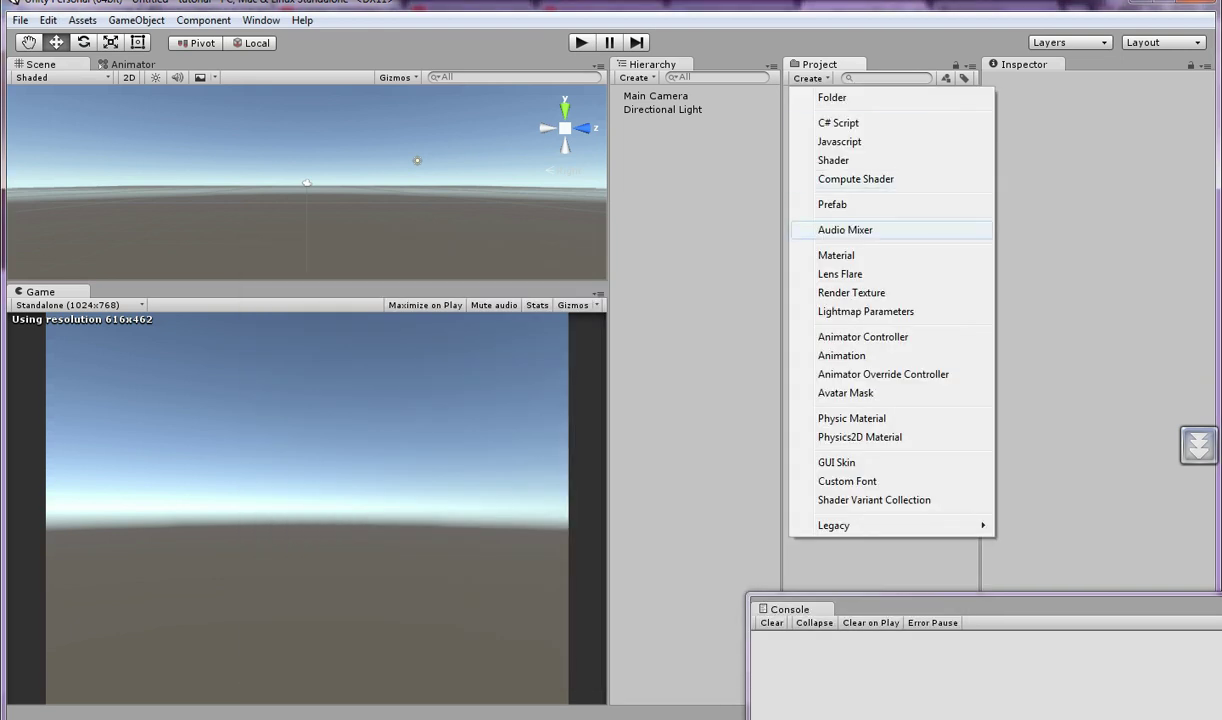
left_click(800, 244)
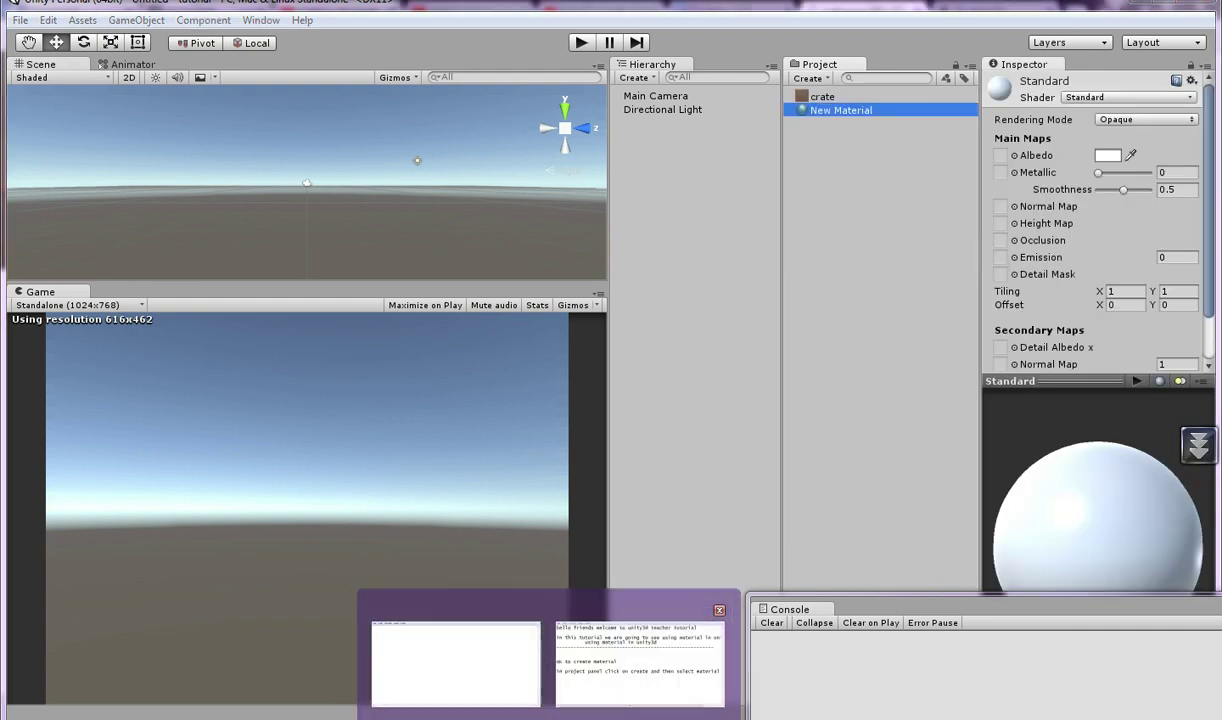
left_click(633, 663)
Add the note line 'name the material what u like to use'
type("name the material whatu like to uuse")
key("BackSpace")
key("BackSpace")
key("BackSpace")
key("BackSpace")
type("se")
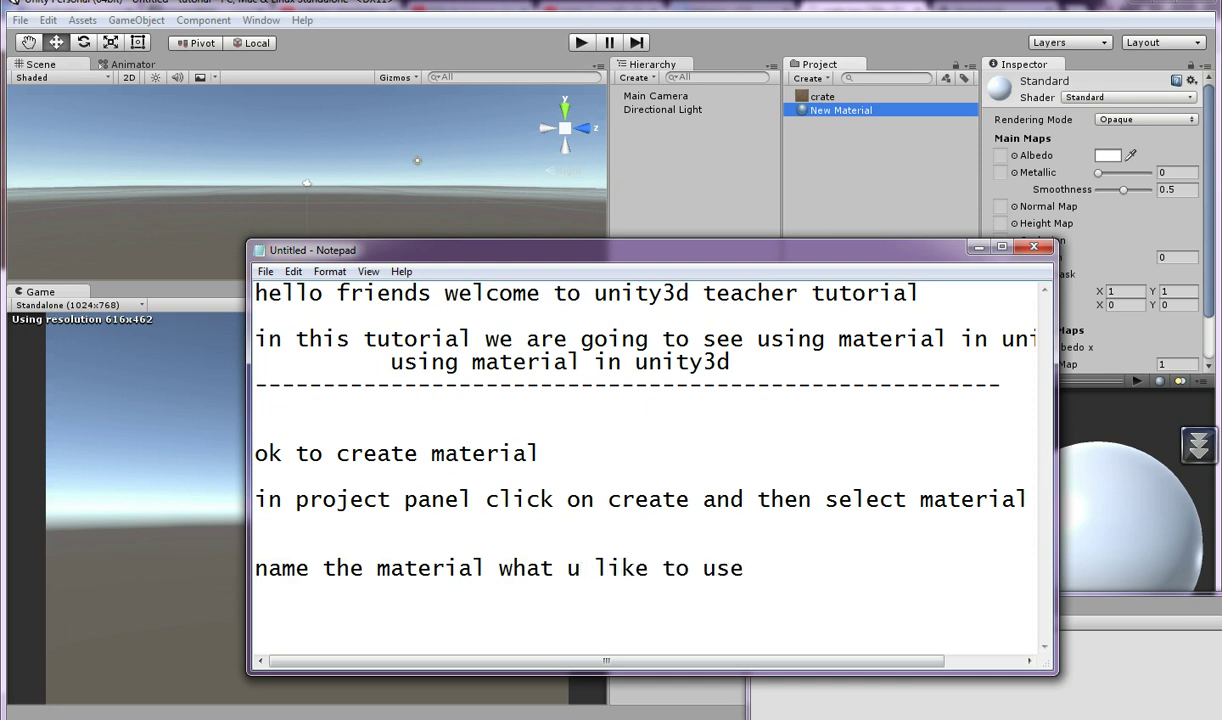
Rename the New Material asset to 'material' with F2
key("alt+Tab")
key("F2")
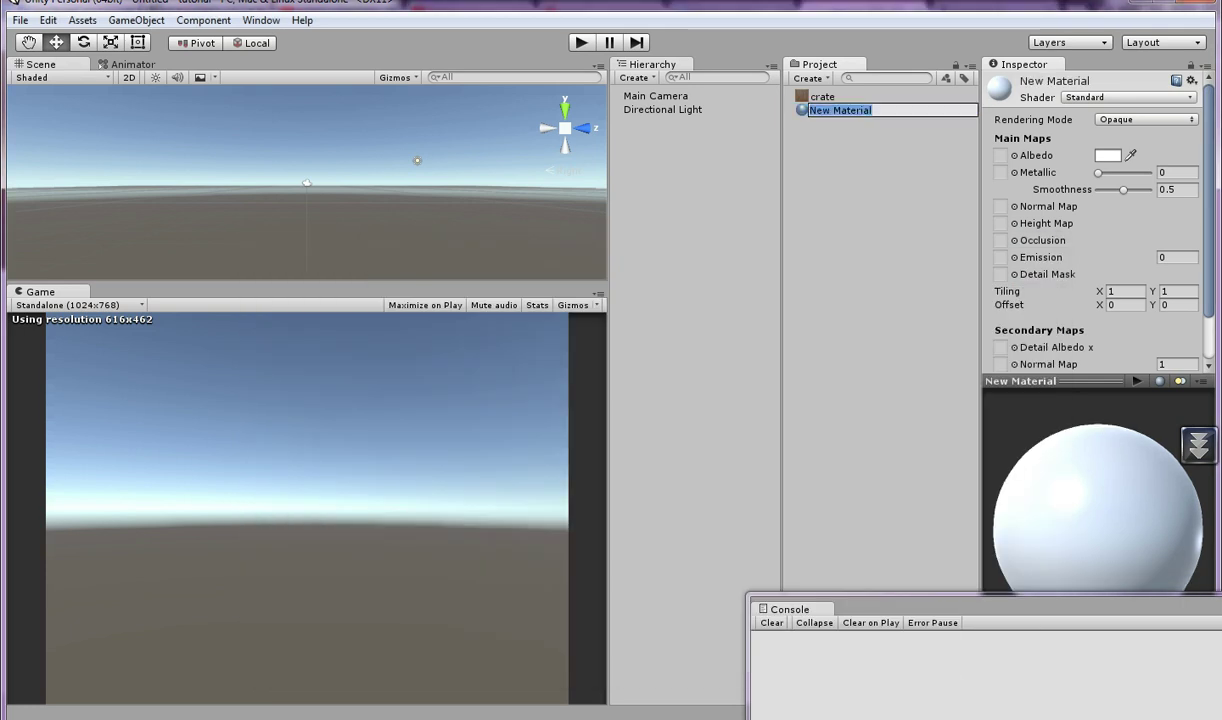
type("ma")
key("Return")
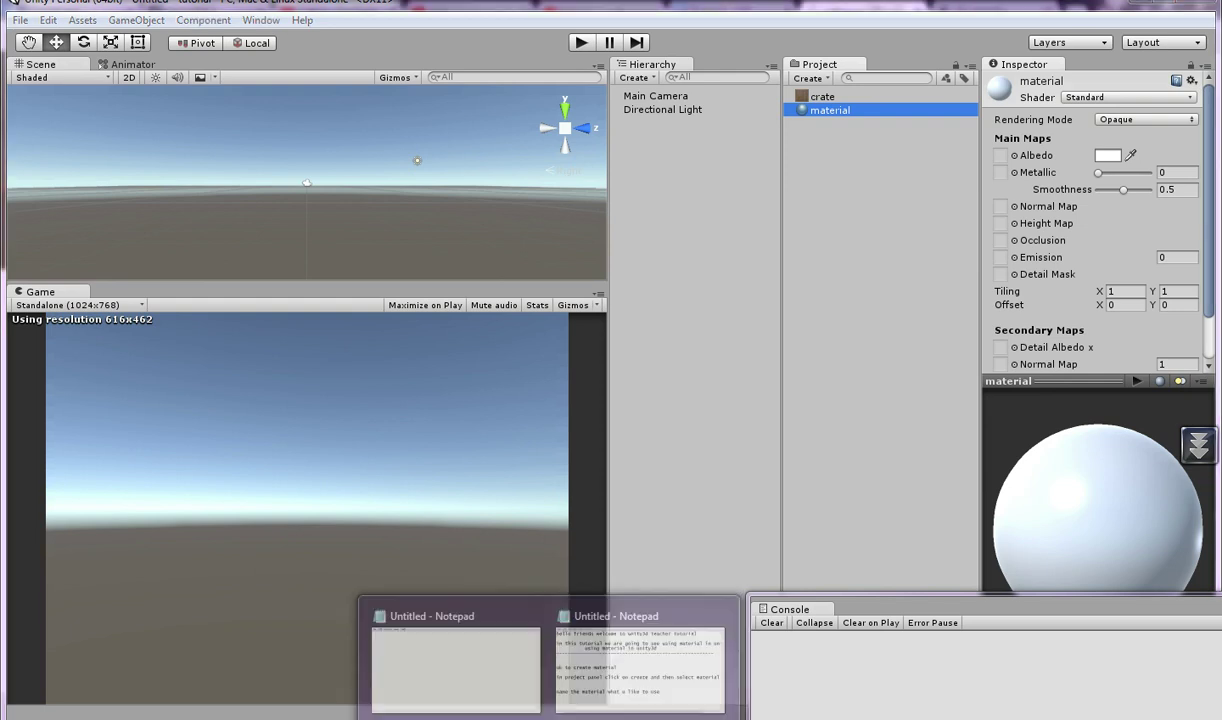
left_click(630, 640)
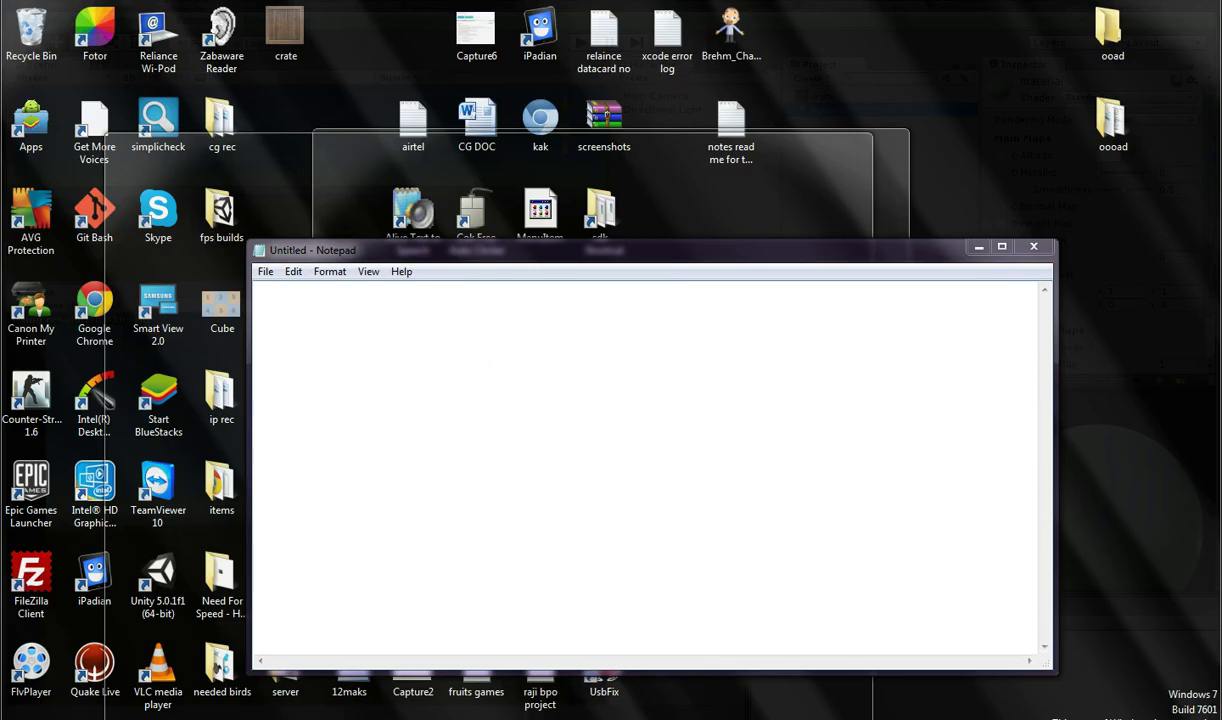
left_click(625, 660)
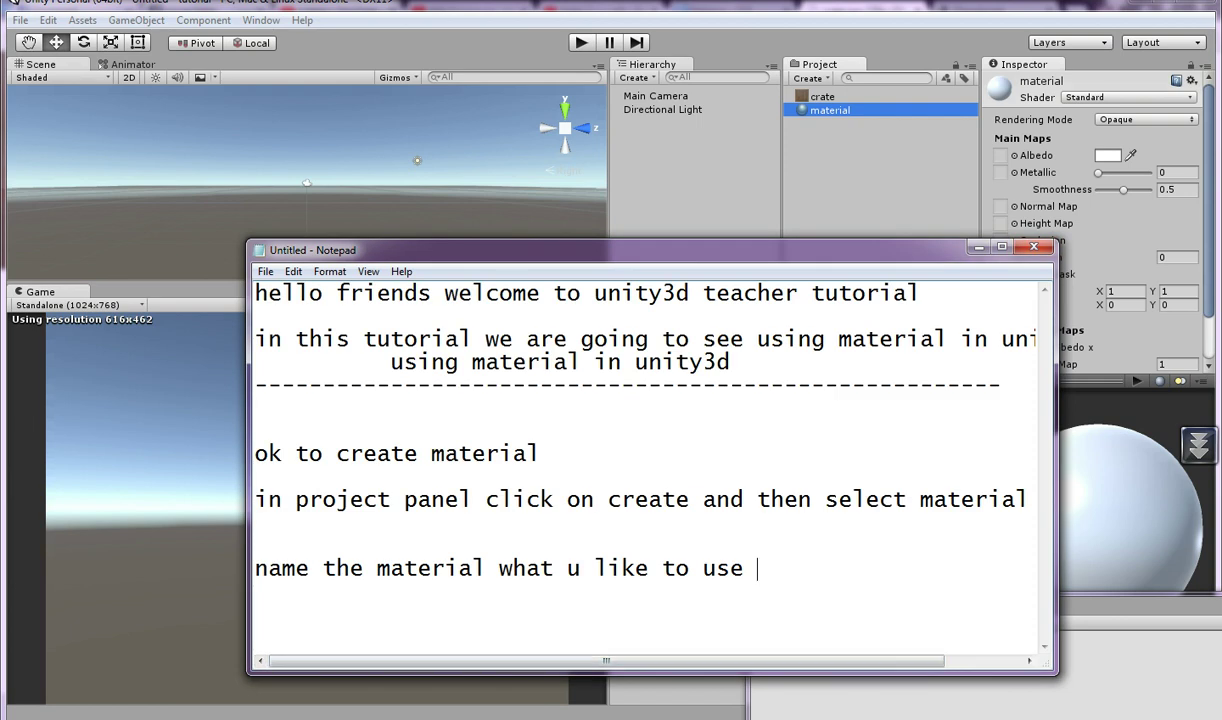
Add the note 'now create the gameobject like cube or sphere to use it'
type("now create the m")
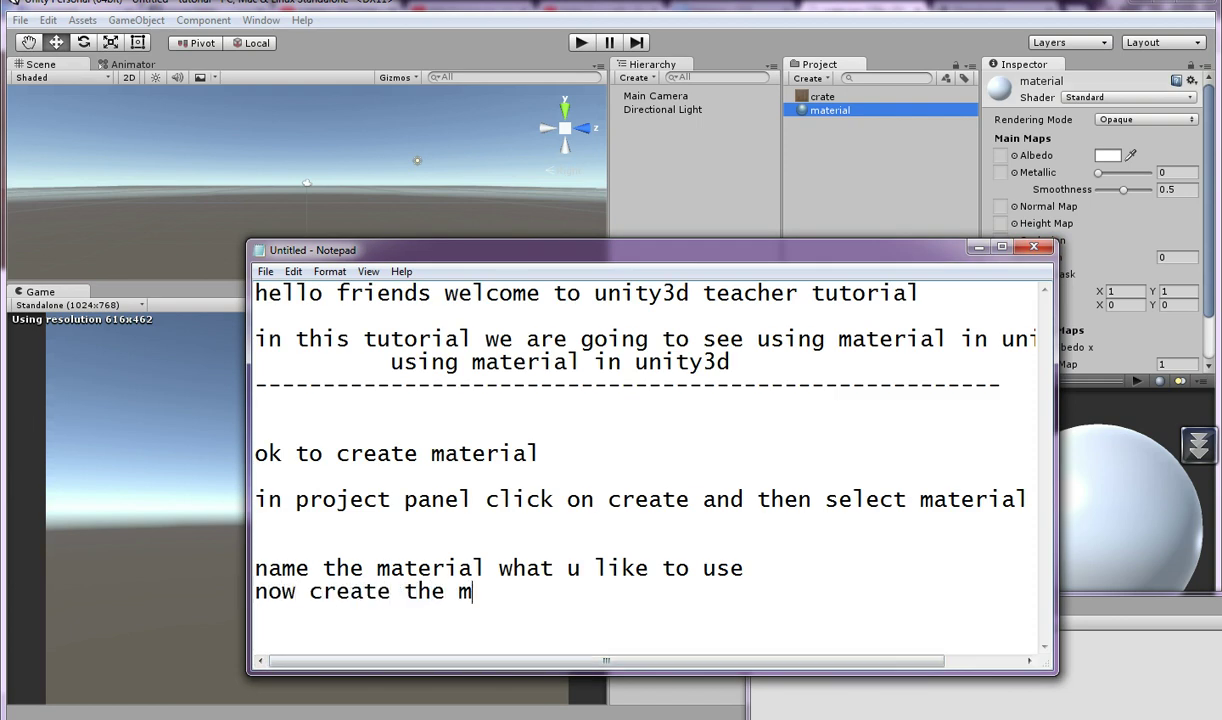
key("BackSpace")
type("c")
key("BackSpace")
type("gameobject like cube or sphere to use it")
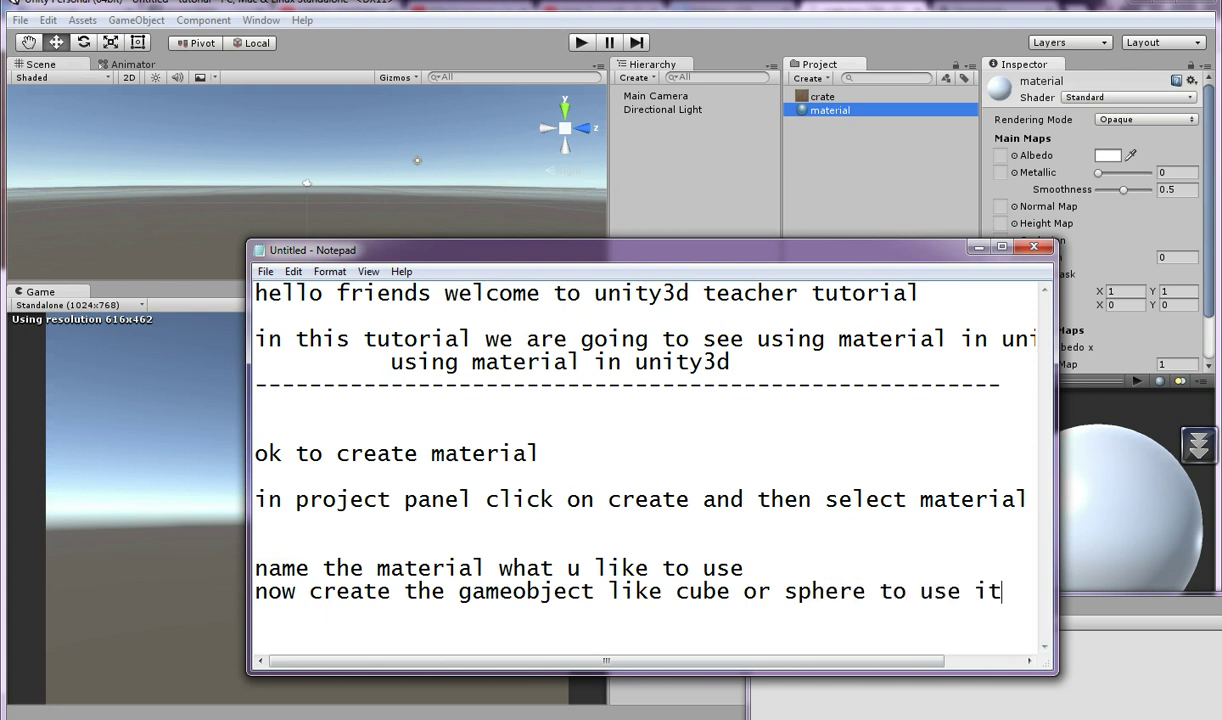
Add a Cube via GameObject > 3D Object > Cube
left_click(136, 20)
mouse_move(155, 77)
left_click(405, 77)
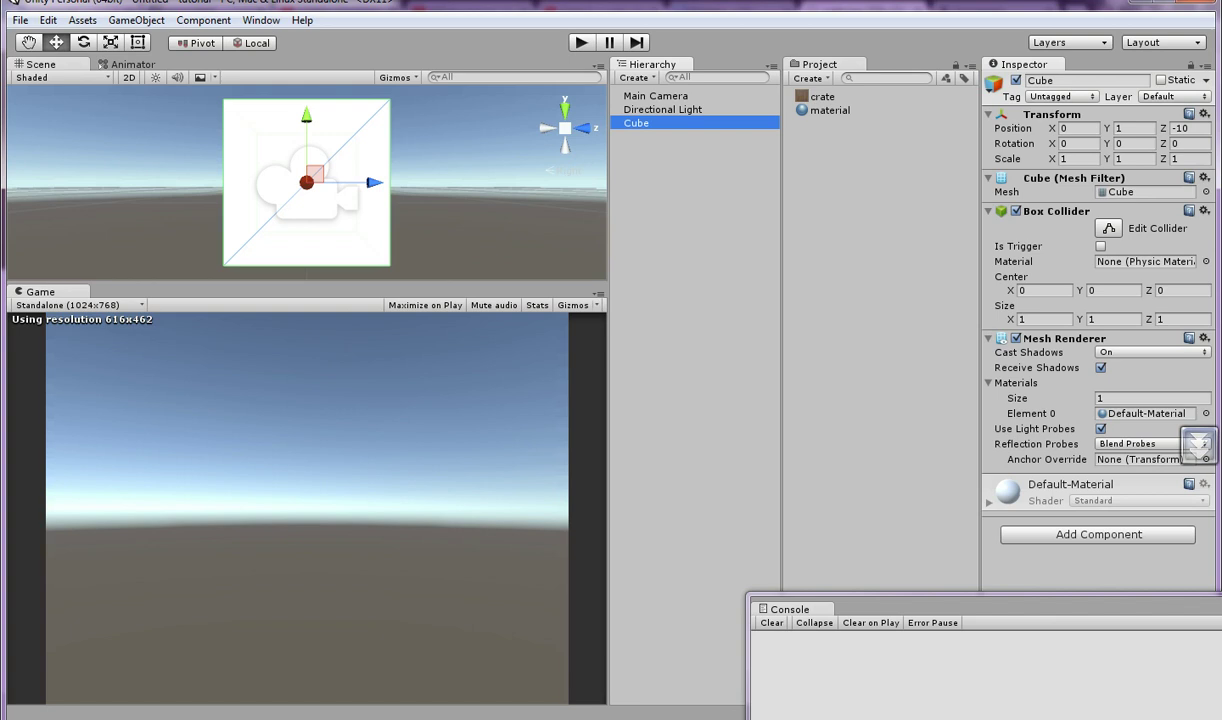
Write 'now drag the material to meshrenderer on material section', moving Notepad aside
key("alt+Tab")
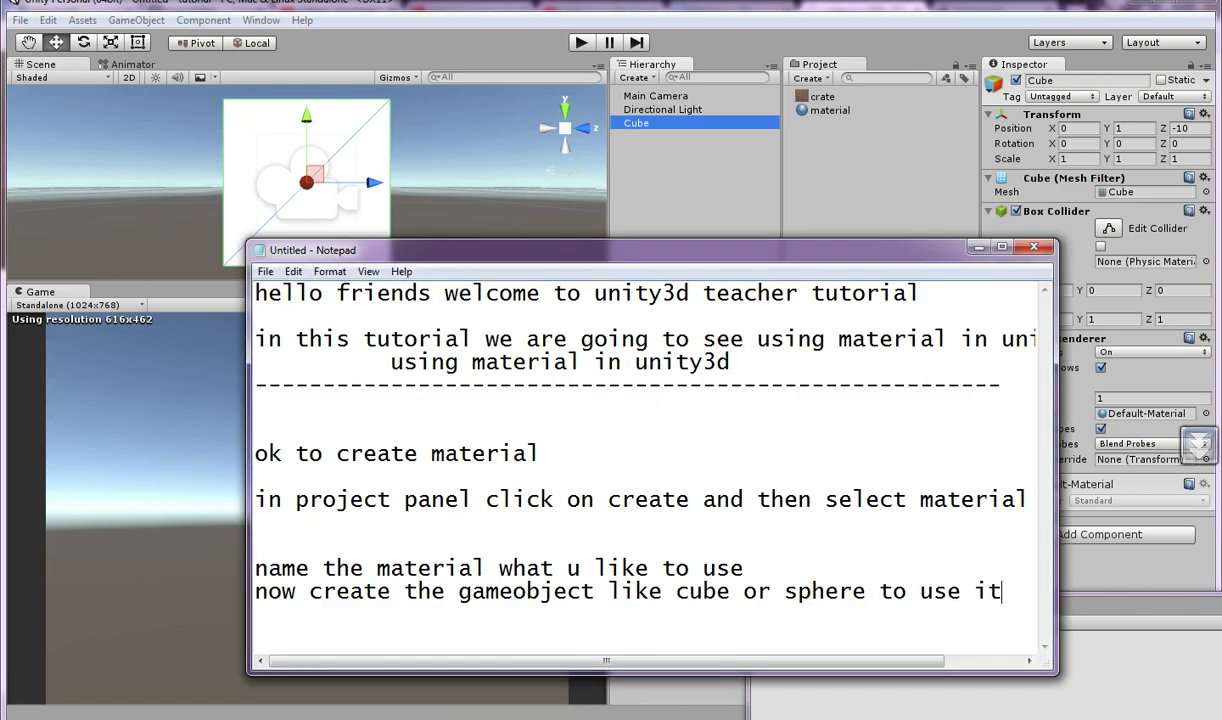
key("Return")
type("now drag the mater ")
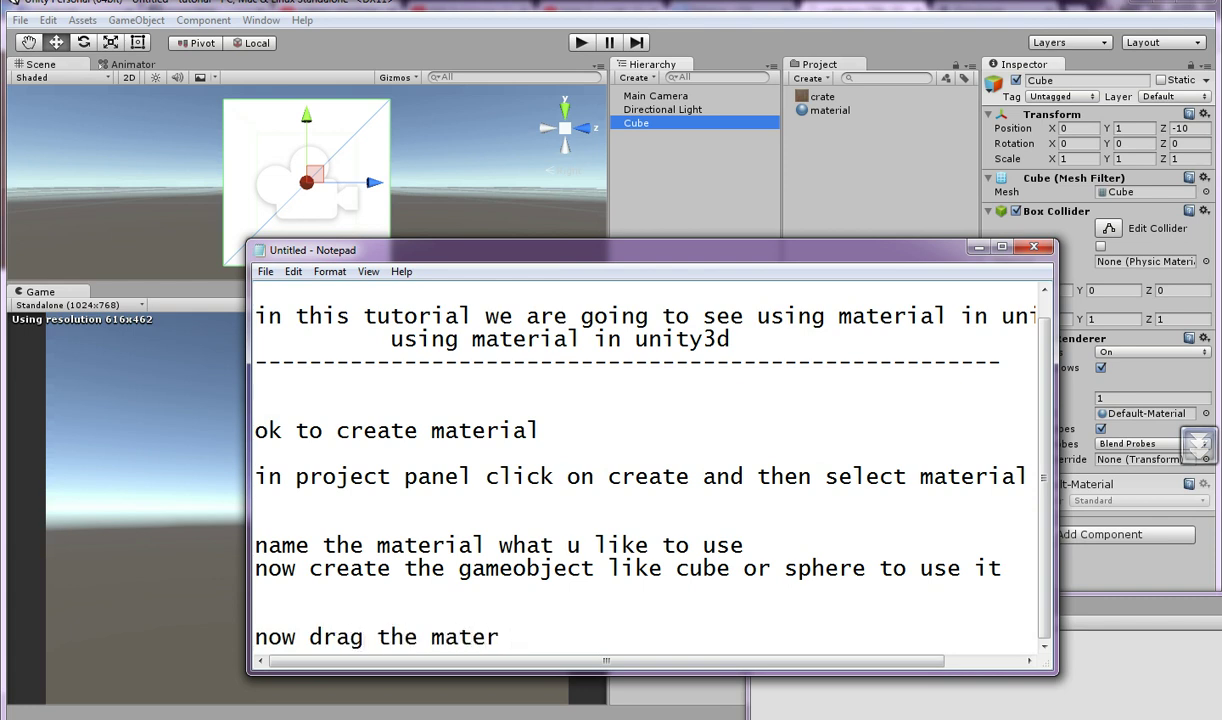
type("ial to meshrender")
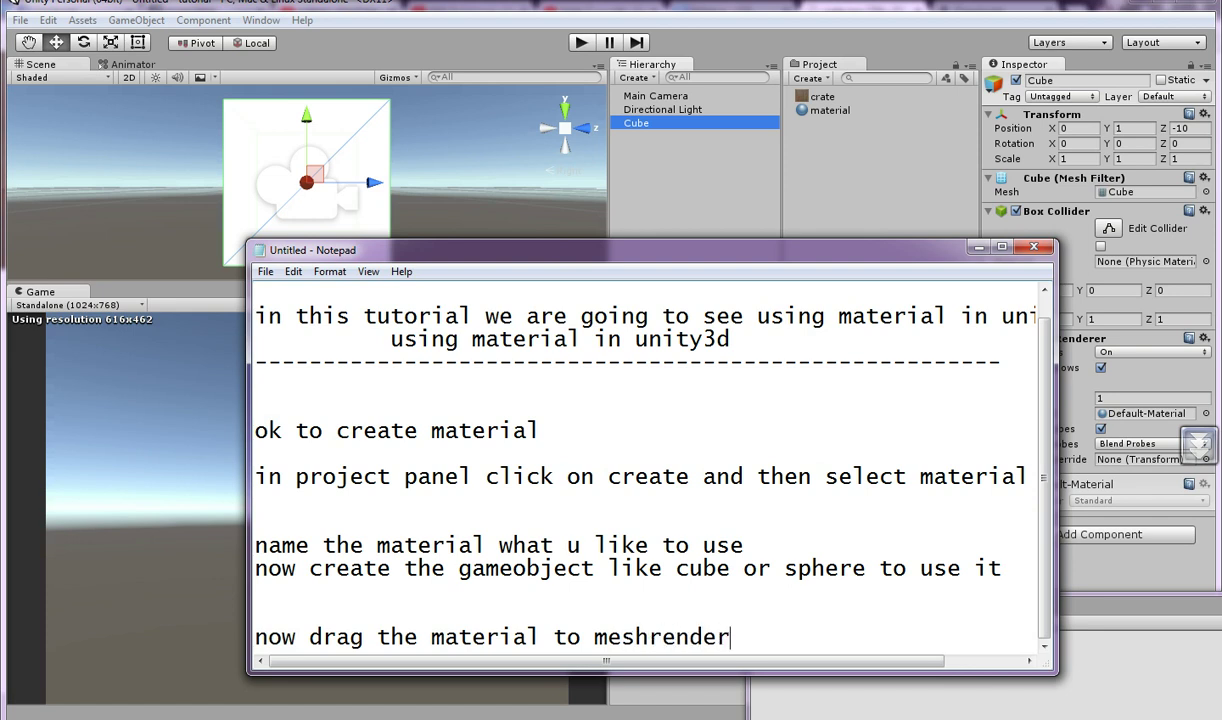
left_click_drag(330, 250, 213, 229)
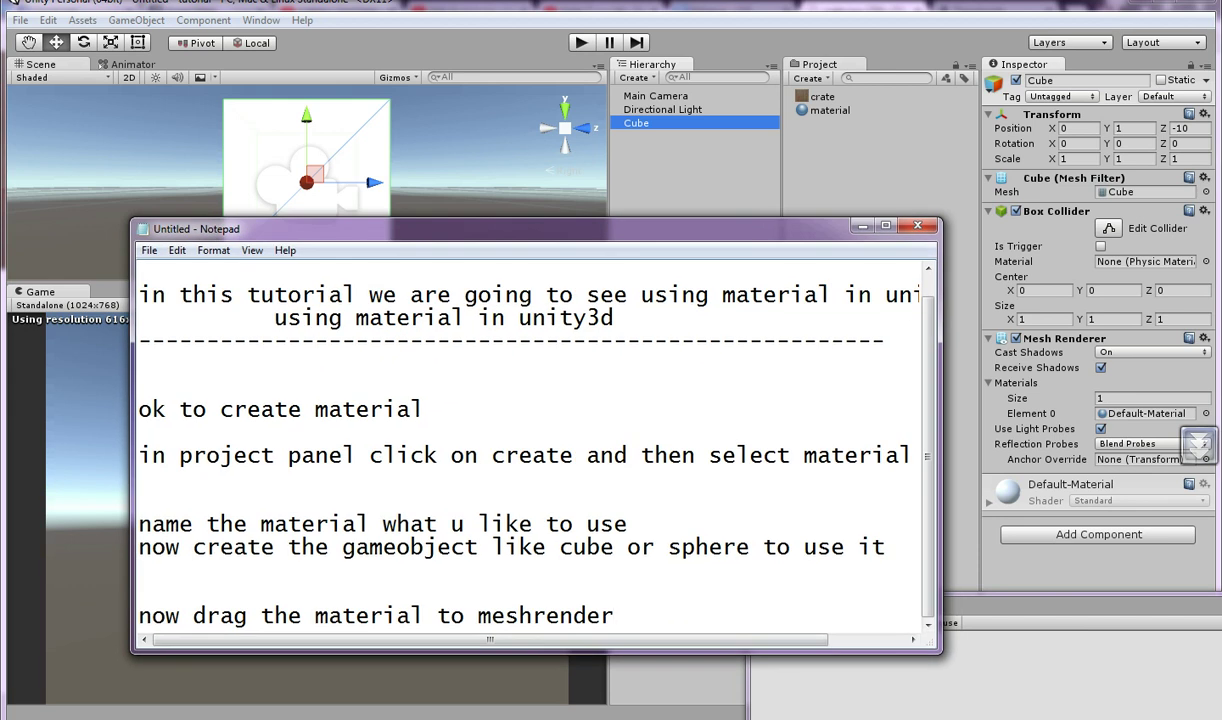
type("er  ")
type("on mat")
type("erila s")
key("BackSpace")
key("BackSpace")
key("BackSpace")
key("BackSpace")
type("al section")
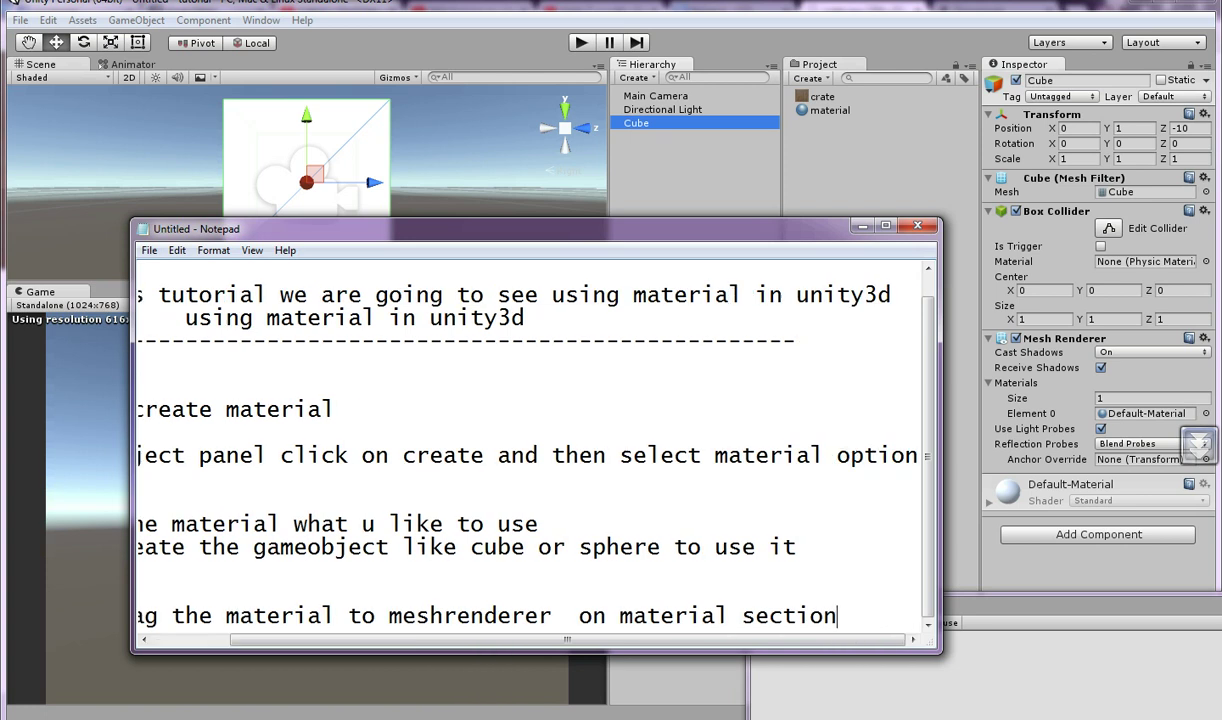
Drag 'material' into the Cube's Mesh Renderer Element 0 slot
key("alt+Tab")
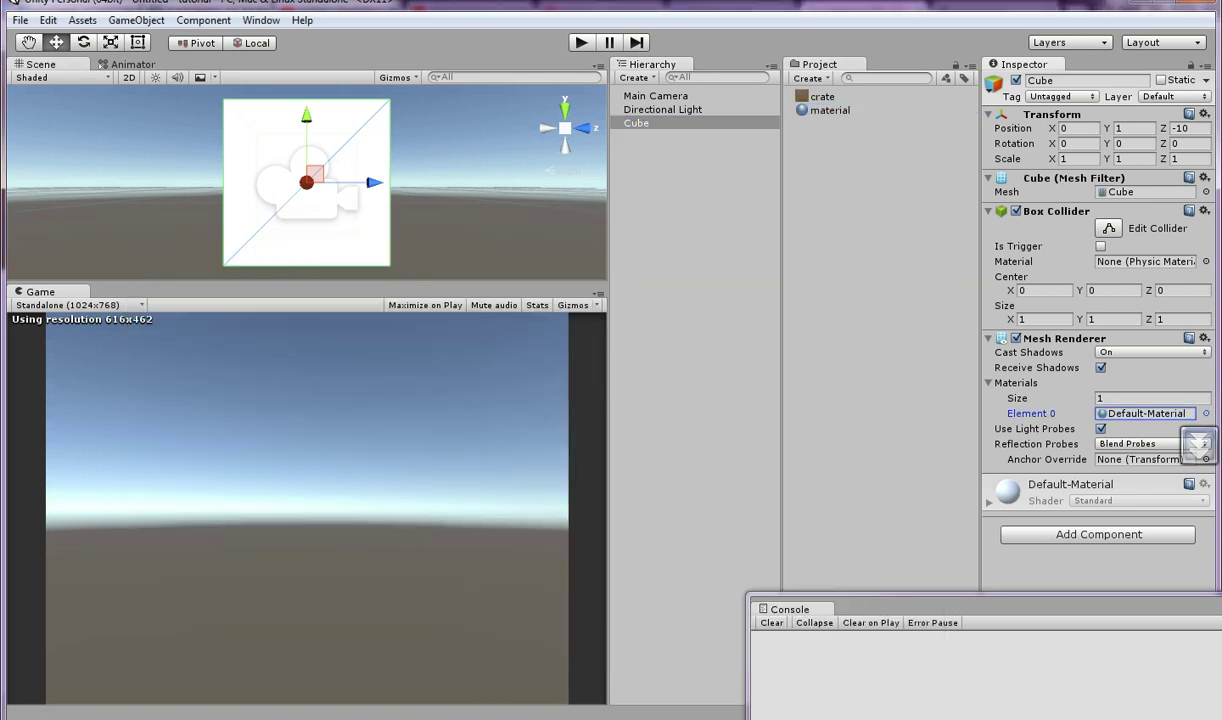
left_click_drag(829, 110, 1145, 413)
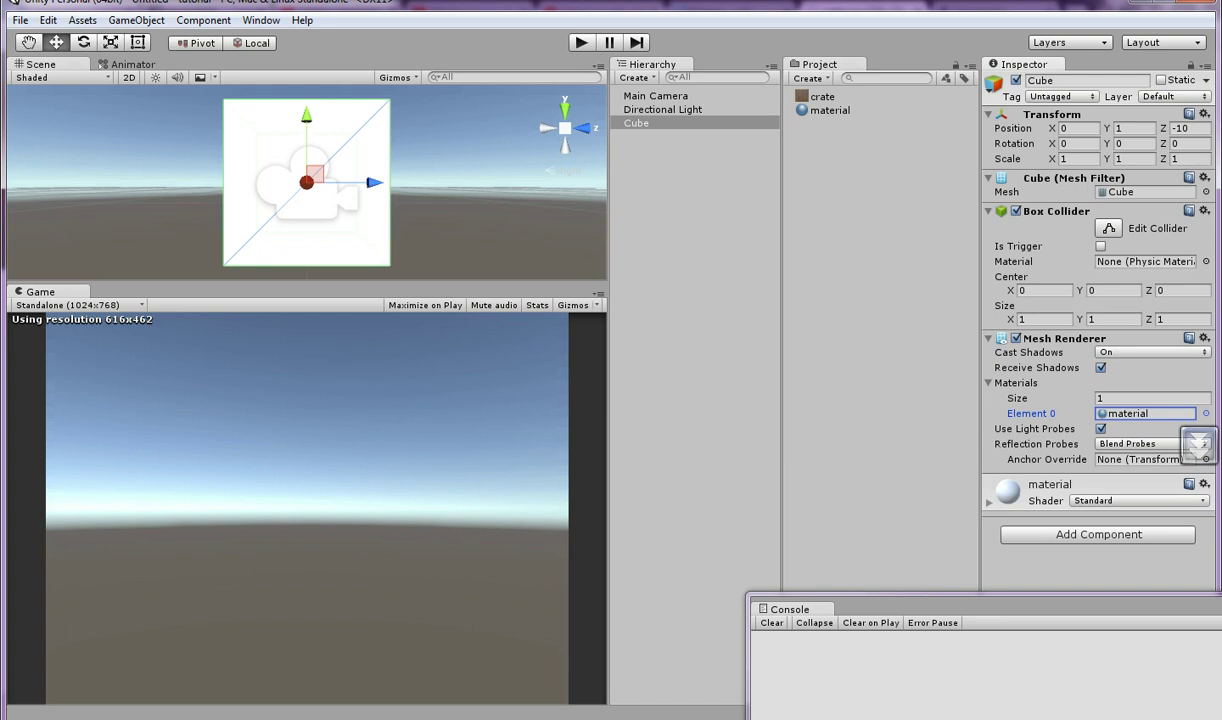
scroll(1198, 443, "down", 3)
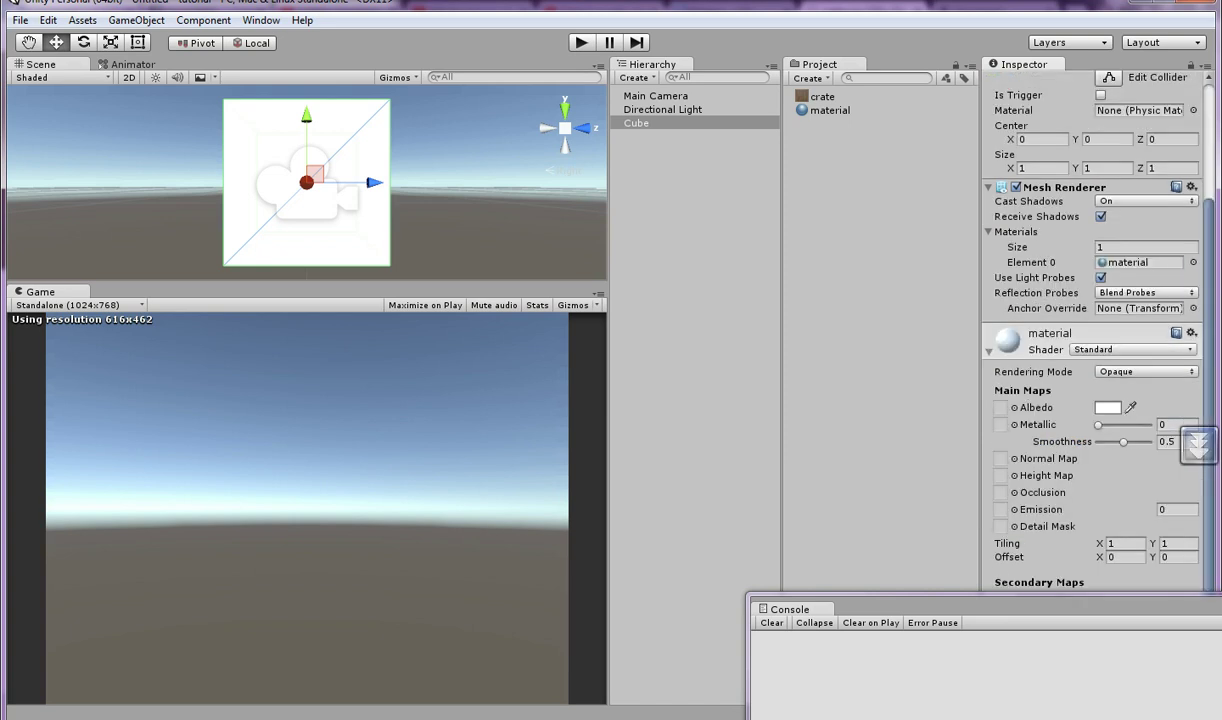
Start the note 'thats it now u need to drag and drop ur tex'
key("alt+Tab")
key("Return")
type("than")
key("BackSpace")
type("ts it now u need to drag and drop ur ")
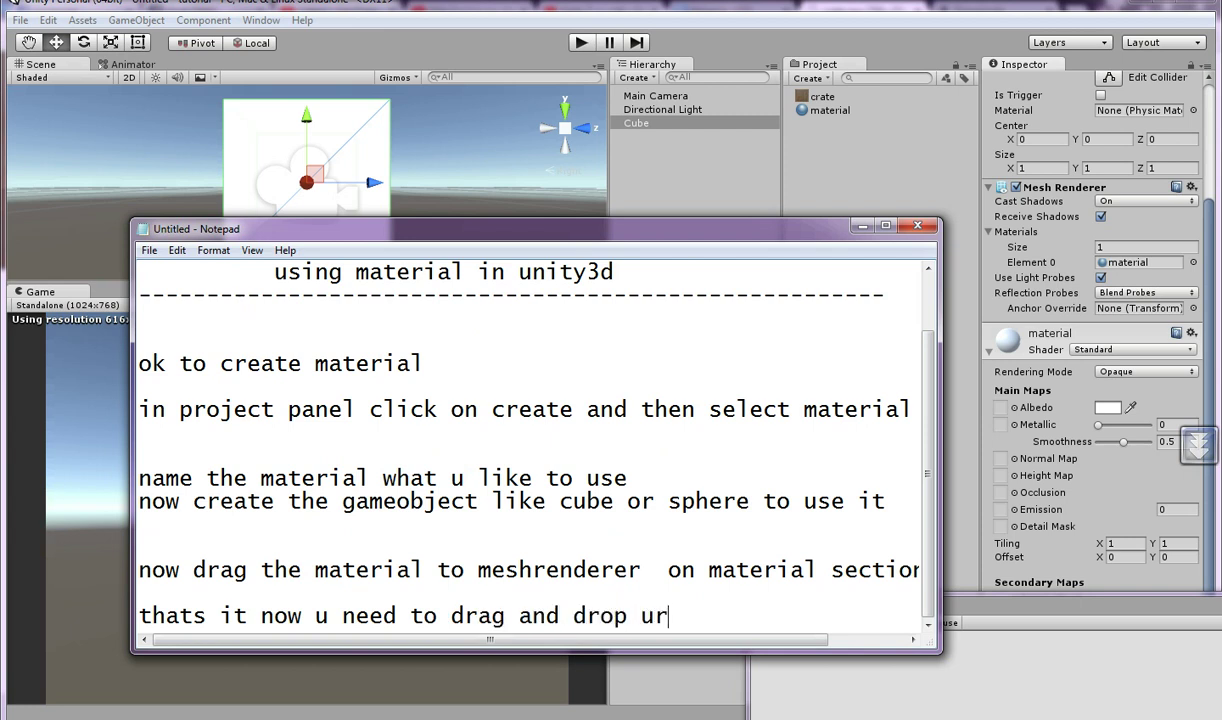
type("tex")
Finish the note with 'texture to material' and show material's properties in Unity
type("e to mater")
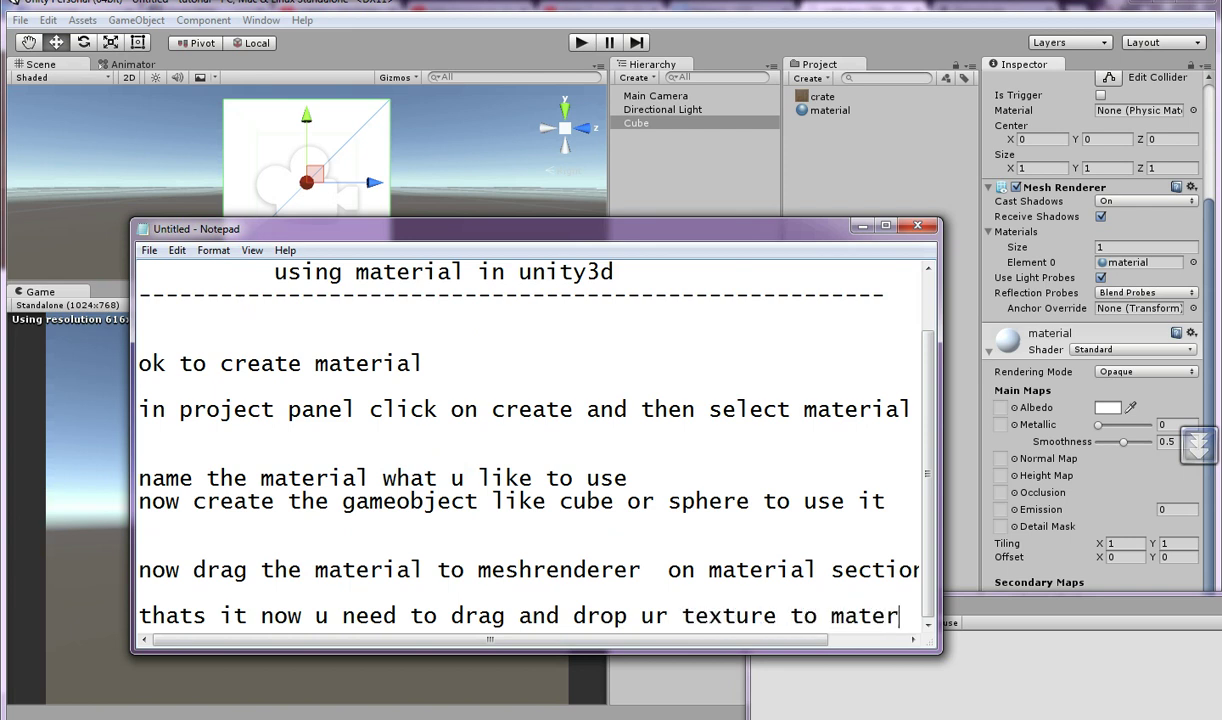
type("ial")
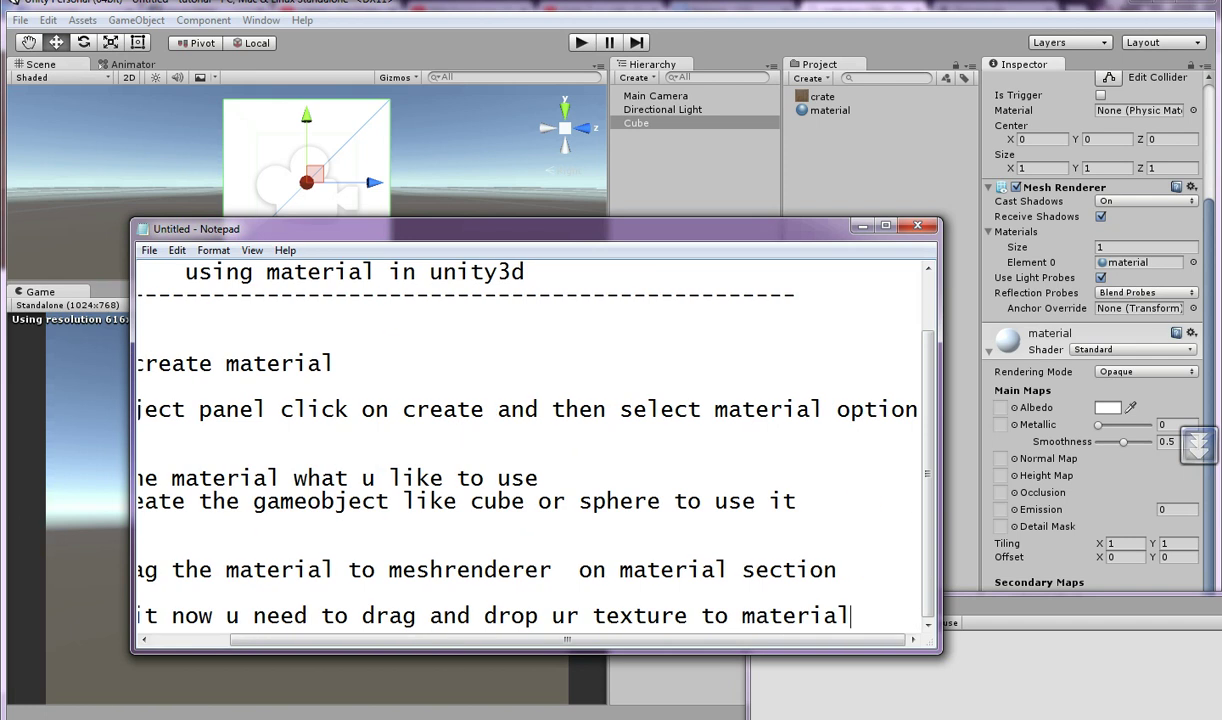
key("alt+Tab")
left_click(830, 110)
left_click(822, 96)
left_click(830, 110)
Drop the crate texture into the Normal Map slot and reset the Cube's transform
left_click_drag(822, 96, 1000, 150)
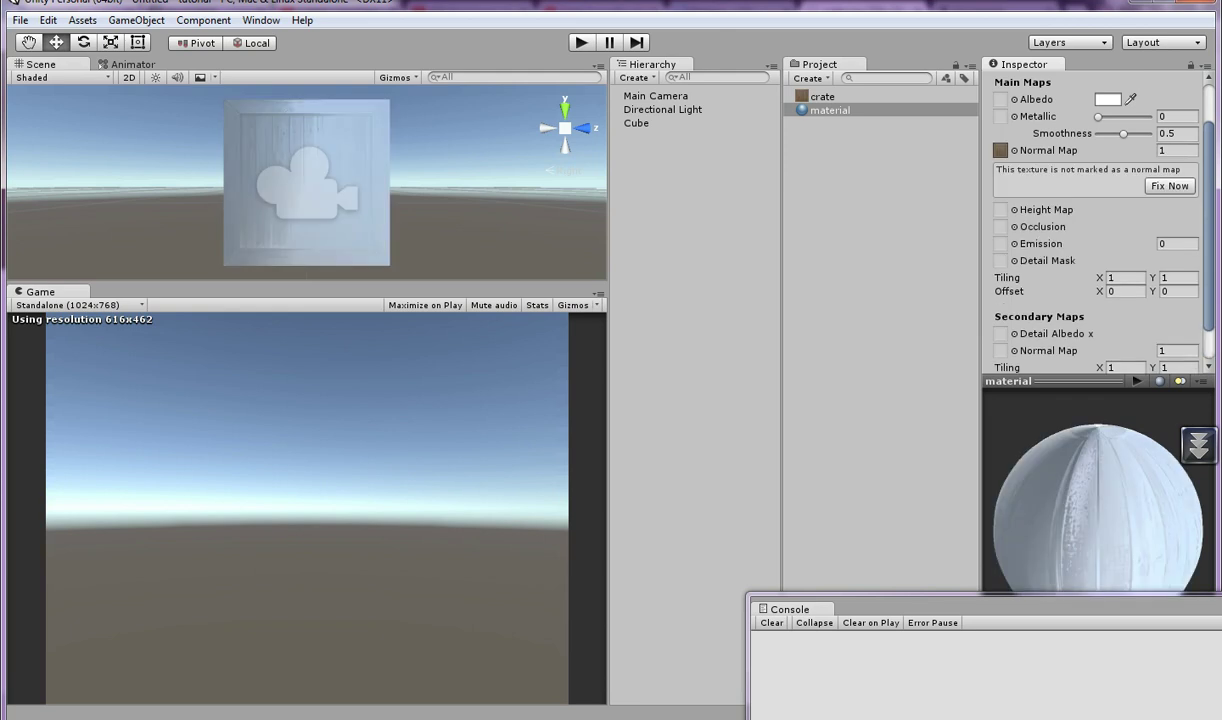
left_click(636, 122)
scroll(1095, 320, "up", 3)
left_click(1191, 114)
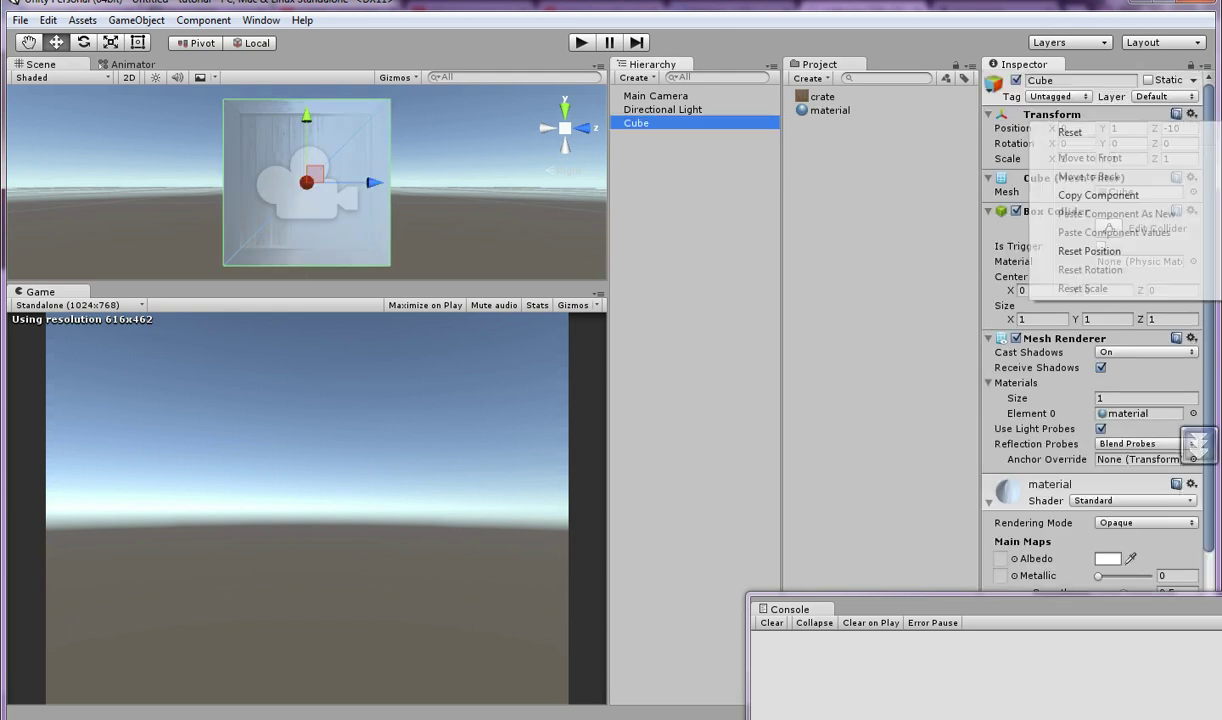
left_click(1070, 132)
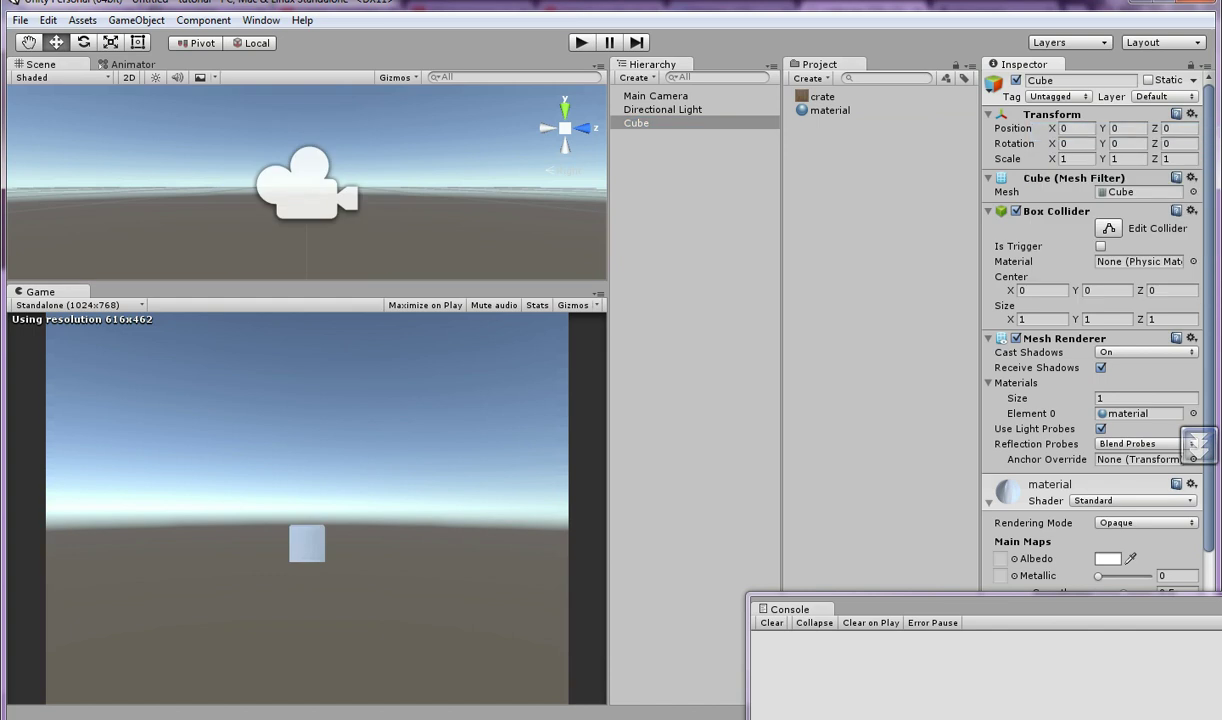
Inspect the material, stepping through undo and redo to review the texture assignment
left_click(830, 110)
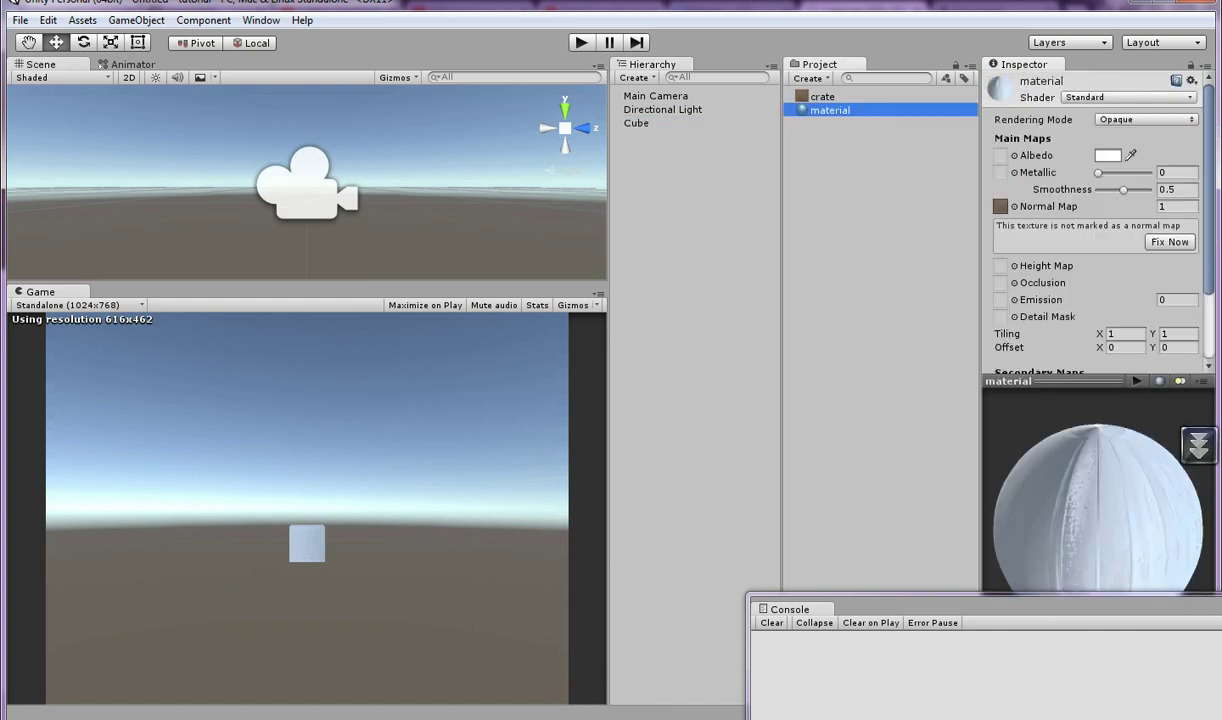
key("ctrl+z")
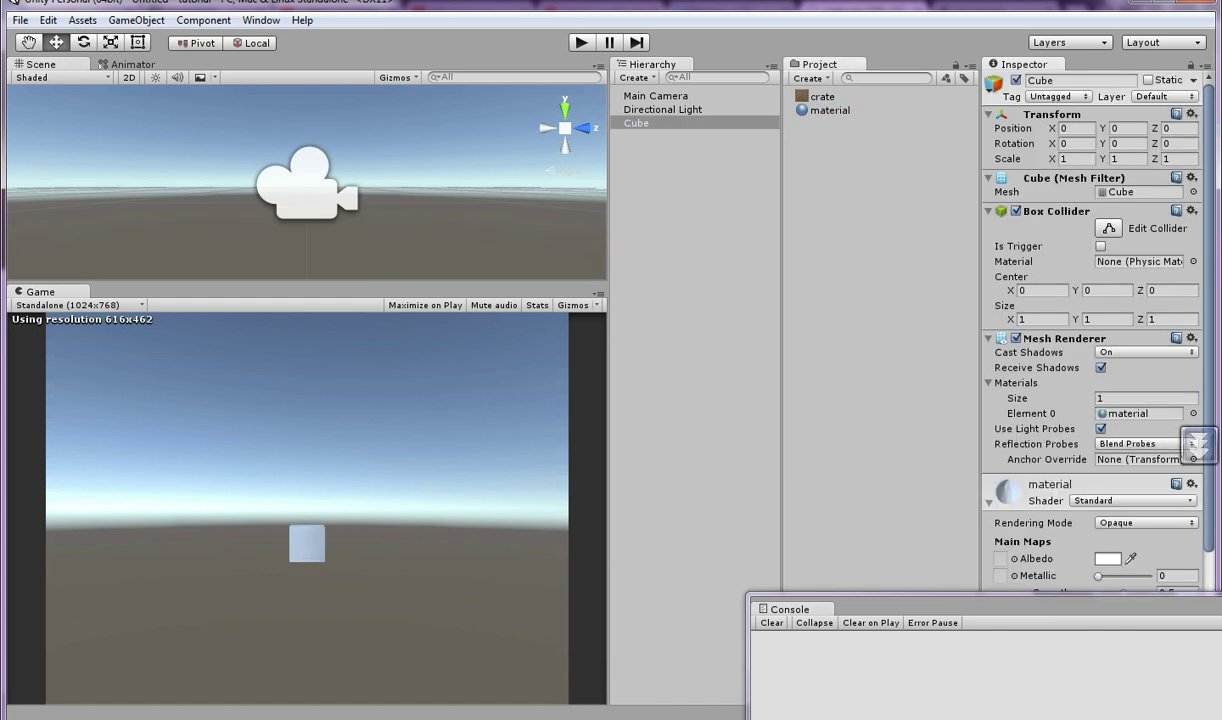
key("ctrl+y")
left_click(1000, 206)
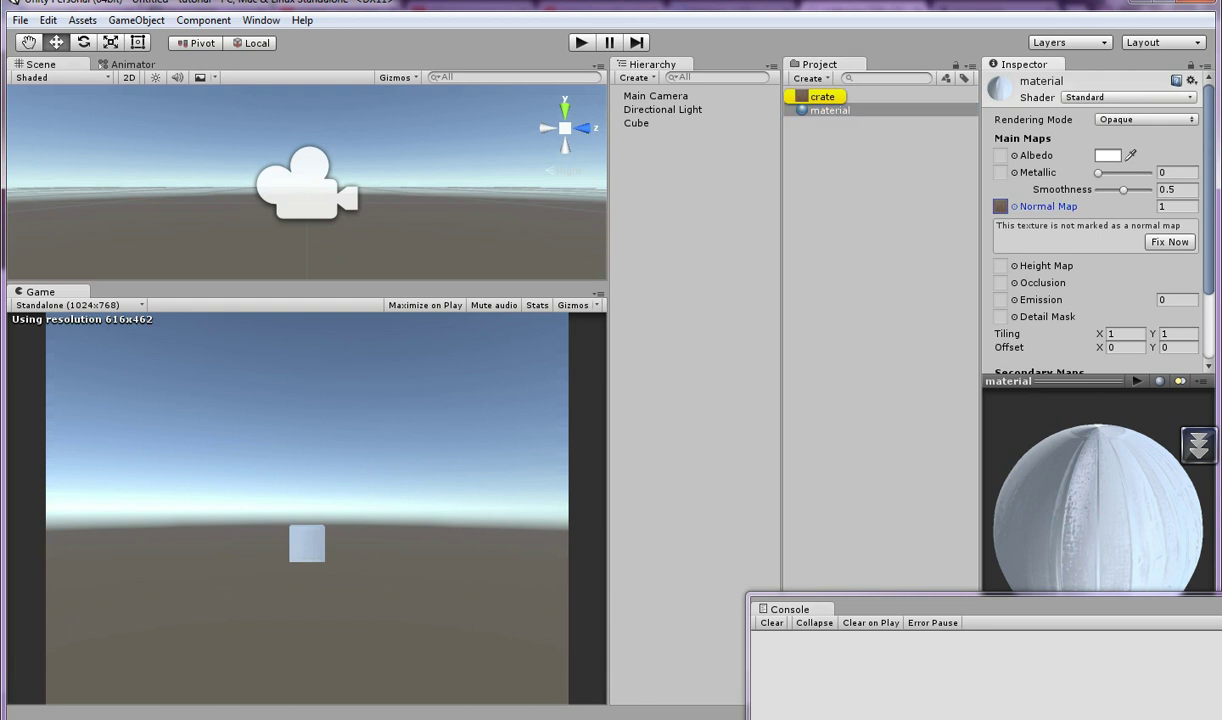
key("ctrl+z")
key("ctrl+y")
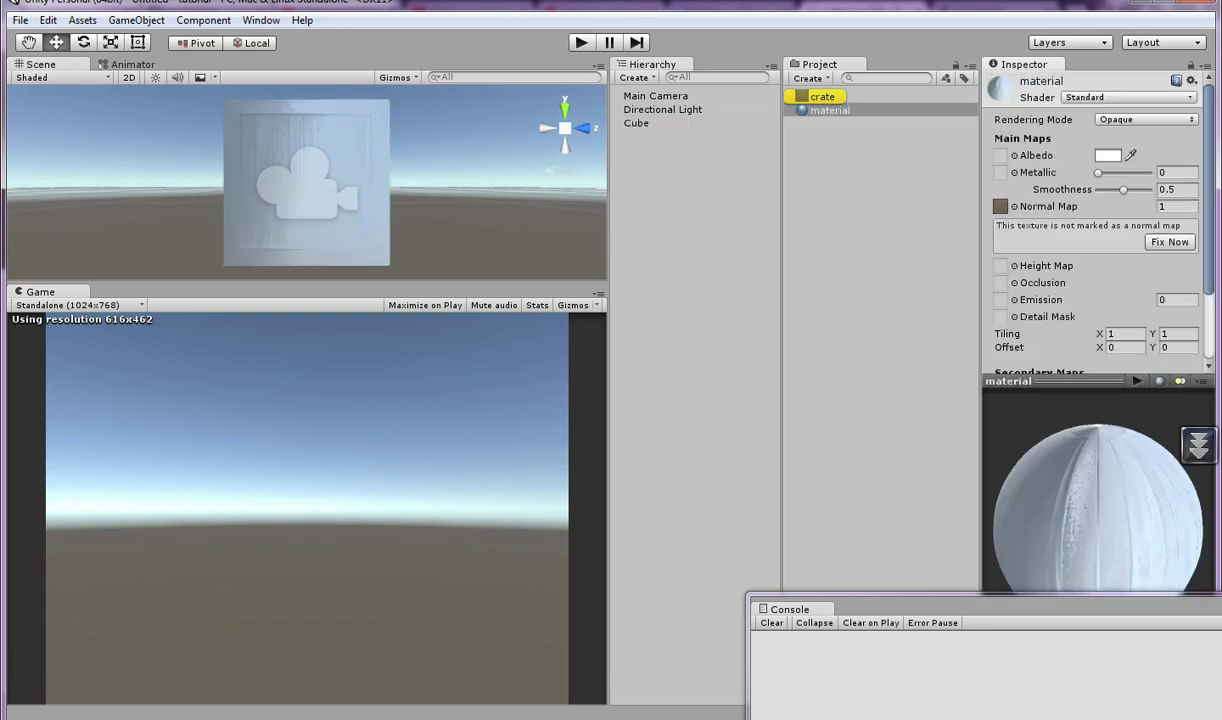
Move the crate texture from Normal Map to Albedo and reset the Cube to the origin
key("ctrl+z")
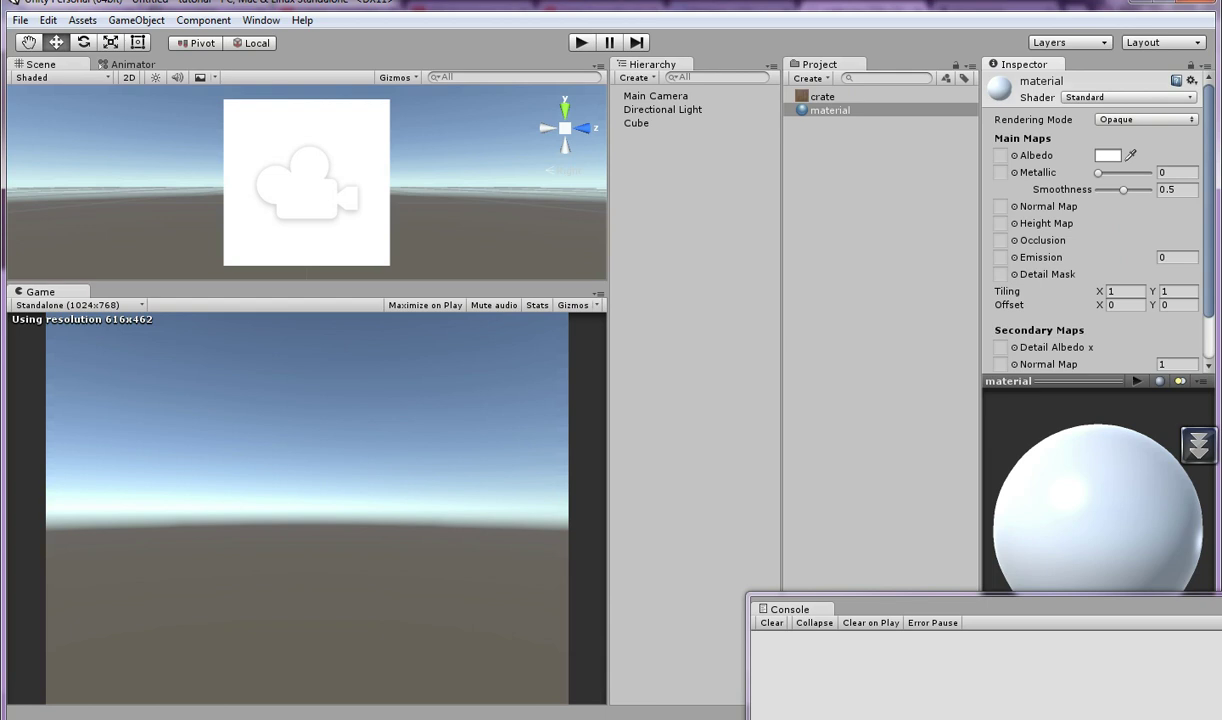
left_click_drag(822, 96, 1000, 155)
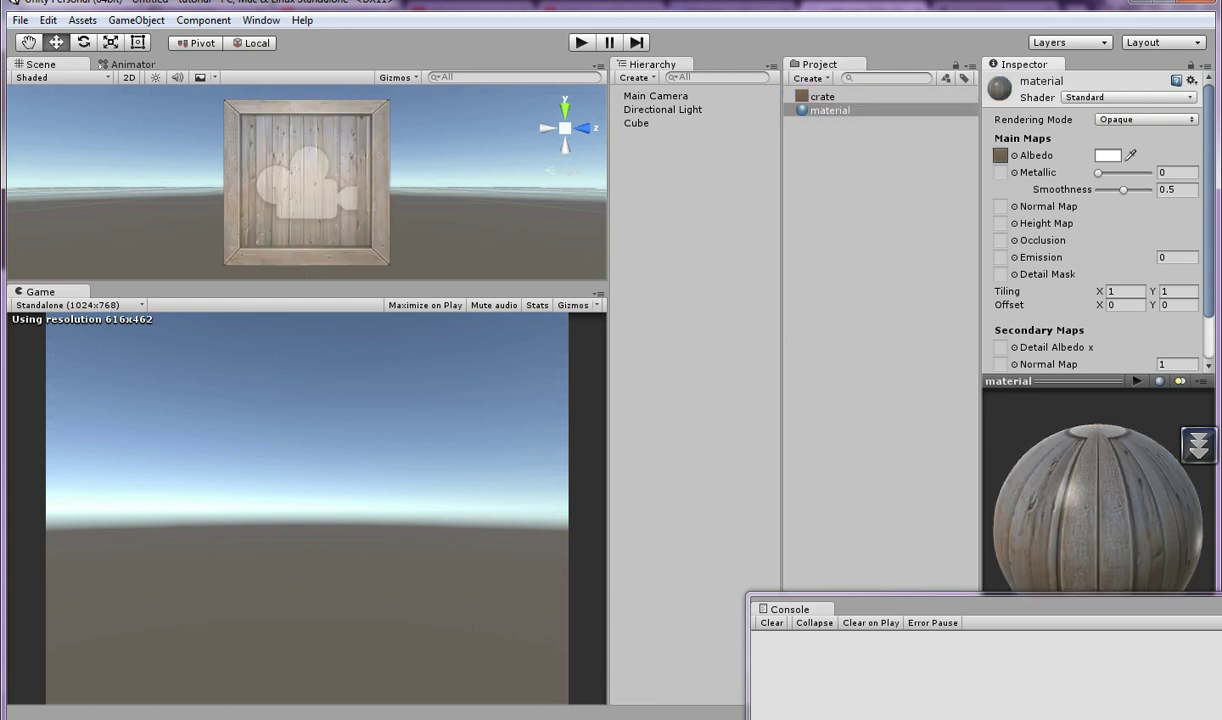
left_click(636, 123)
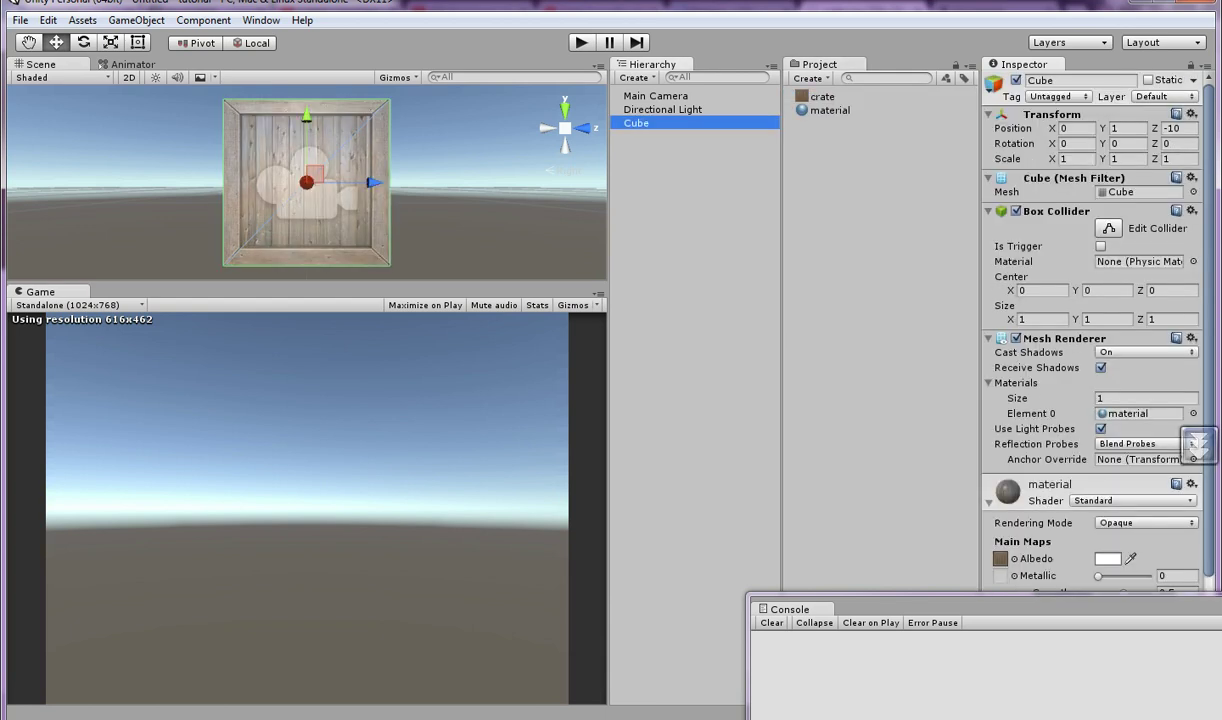
left_click(1191, 113)
left_click(1072, 128)
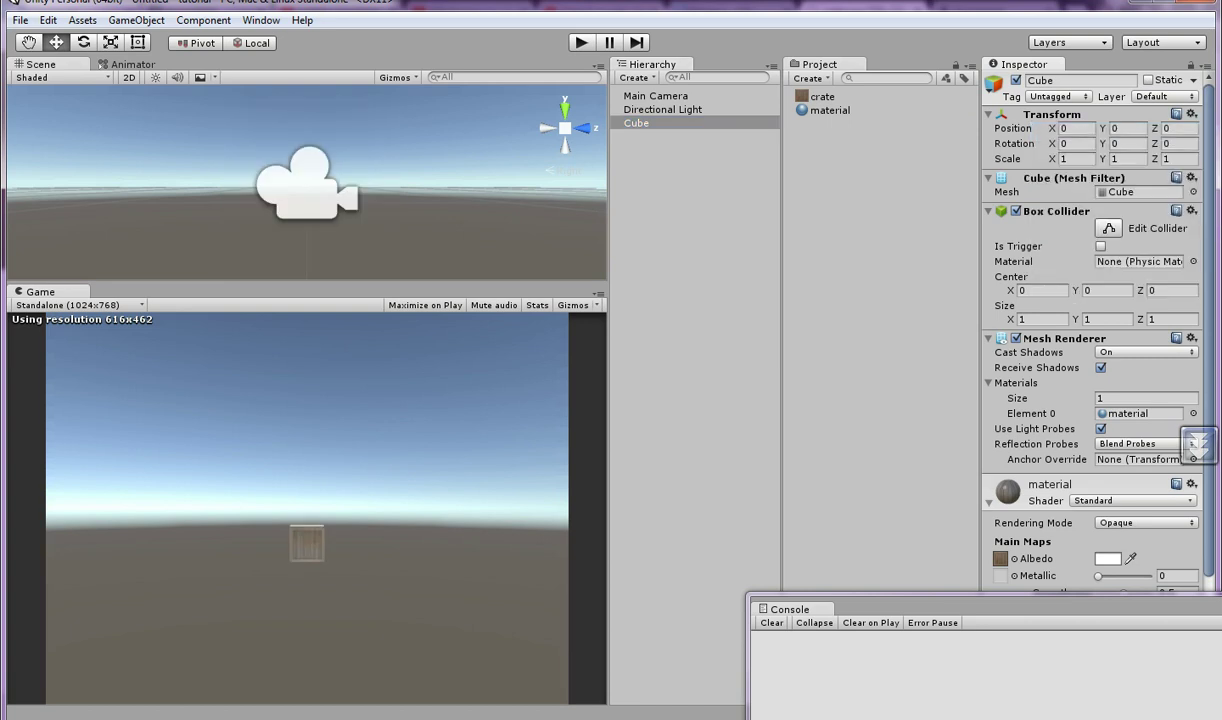
In Top view, move the Main Camera closer to the cube, then reselect the Cube
left_click(655, 96)
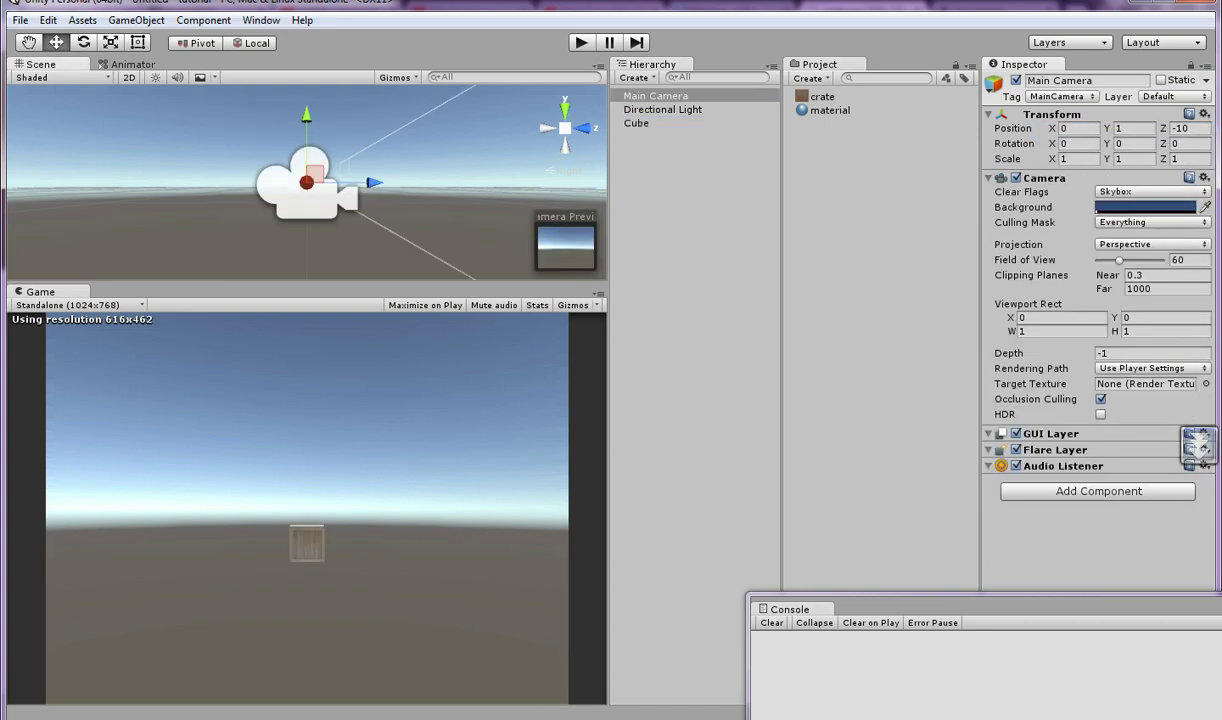
left_click(565, 104)
left_click_drag(308, 150, 308, 30)
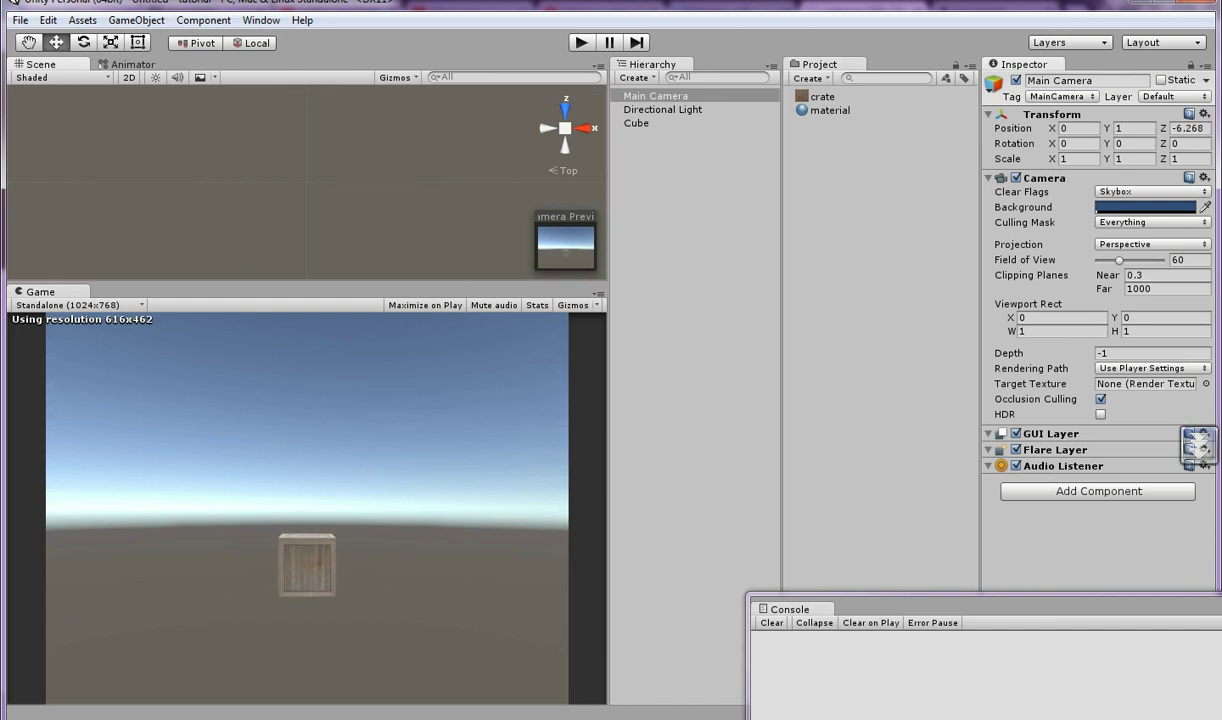
left_click(636, 123)
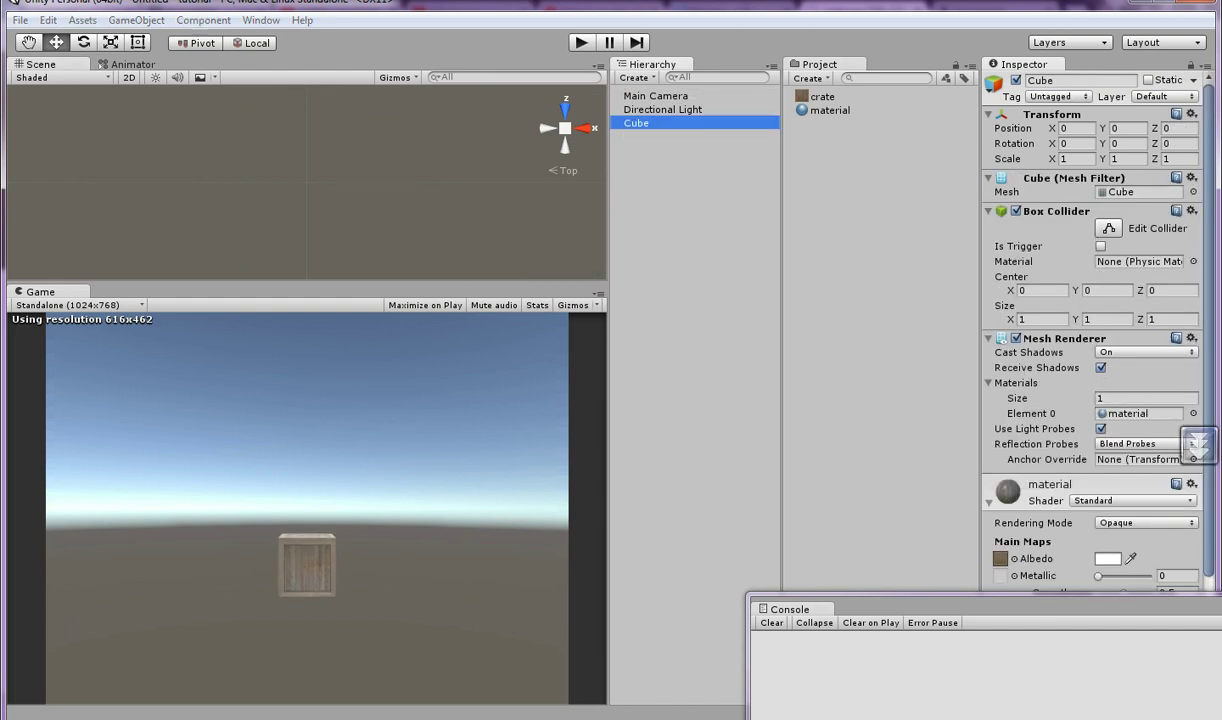
key("alt+Tab")
key("Return")
Note 'there u go the texture is appled to that cube object' and minimize Notepad
type("there u go the texture is appled to that cube op")
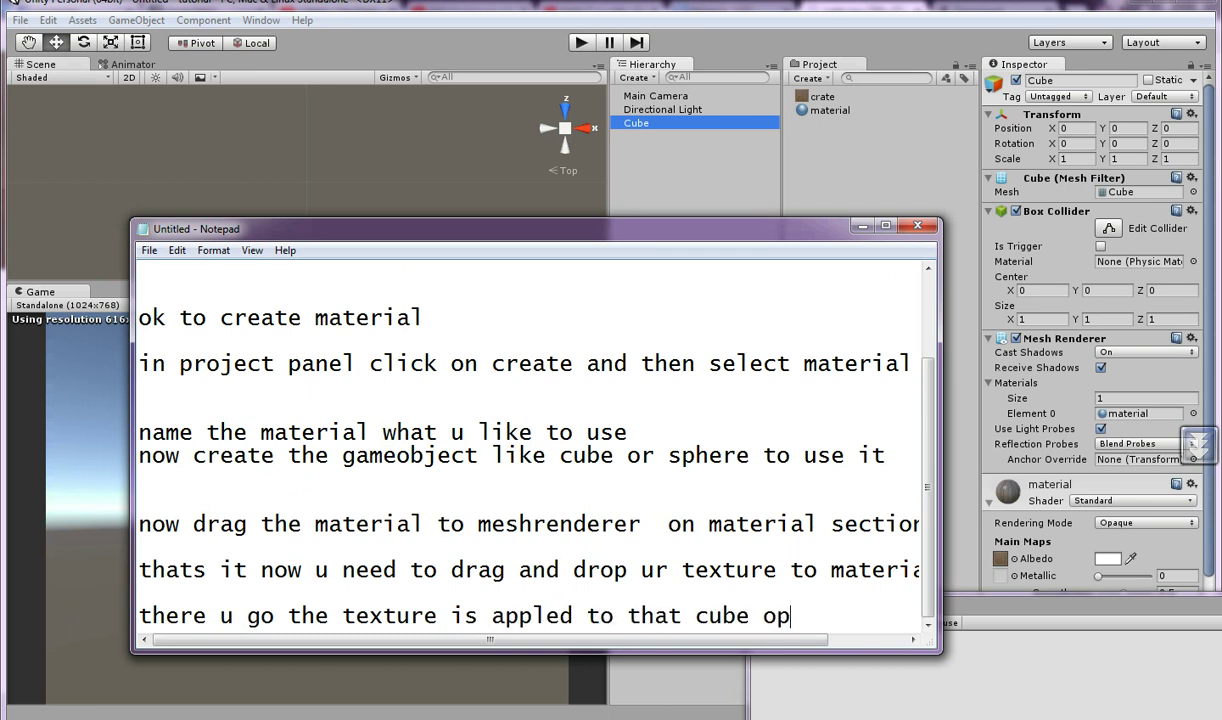
key("BackSpace")
type("bject")
key("super+Down")
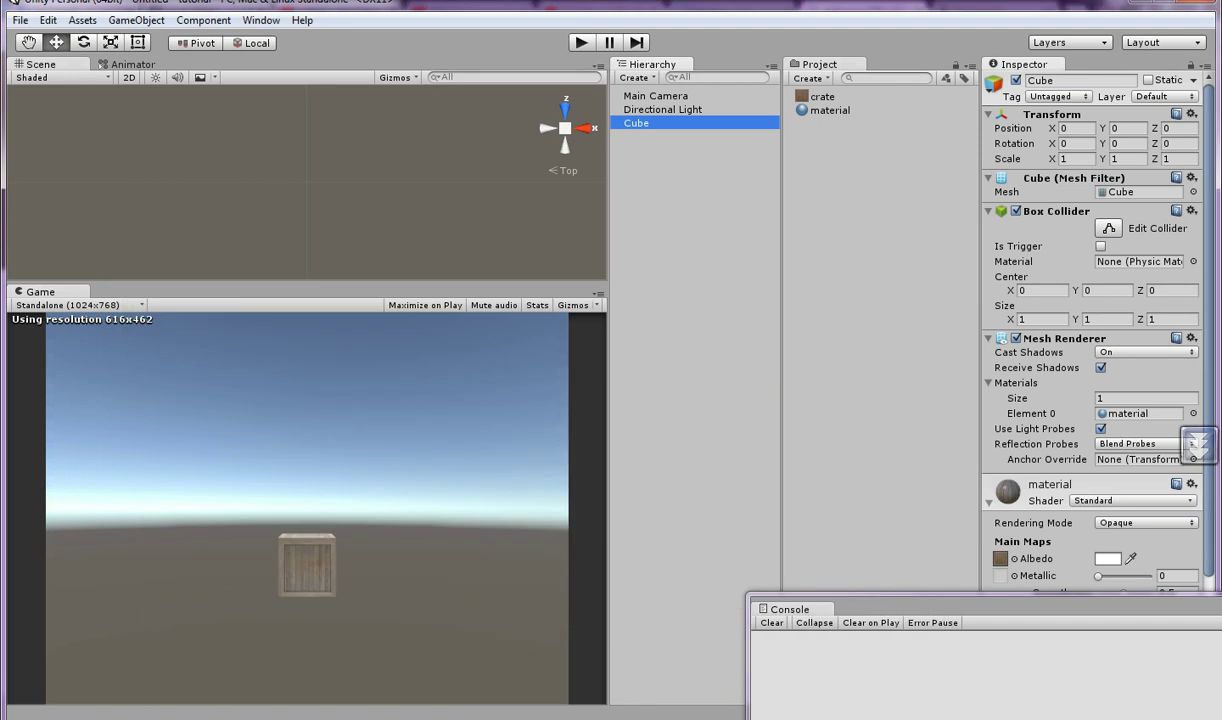
In perspective view, rotate the crate cube about its Y axis and select its material
left_click(566, 101)
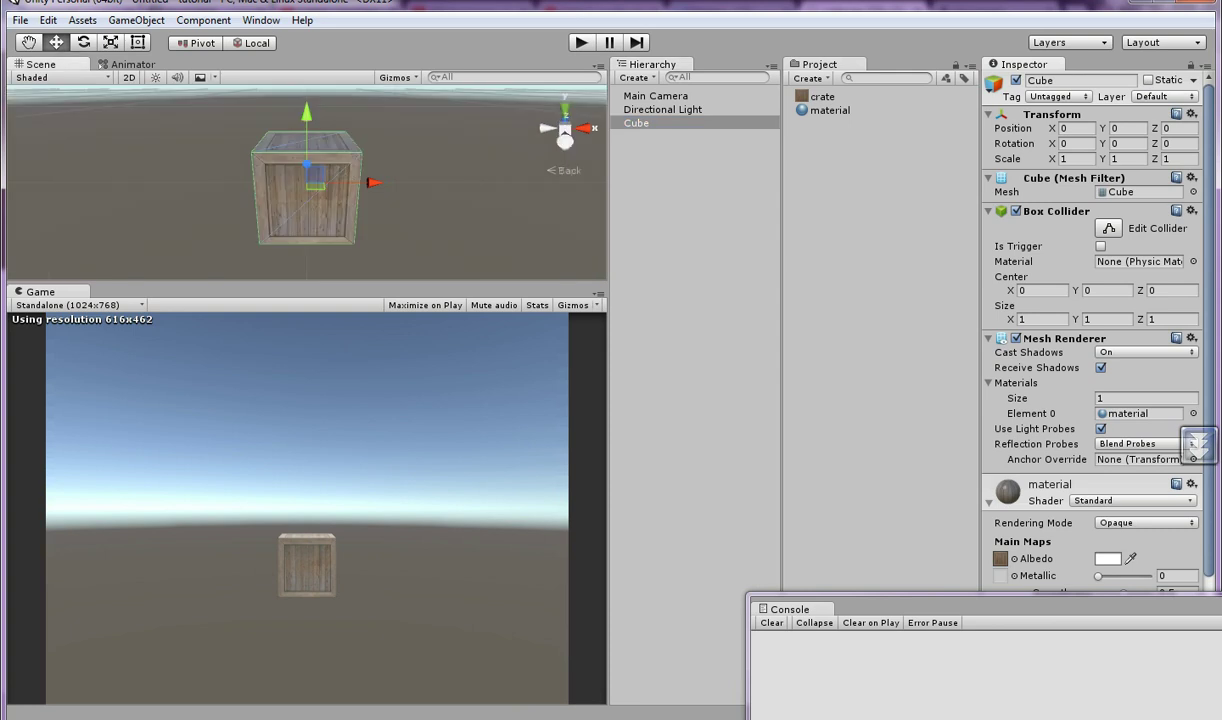
key("e")
mouse_move(300, 183)
left_mouse_down()
mouse_move(345, 183)
mouse_move(290, 183)
left_mouse_up()
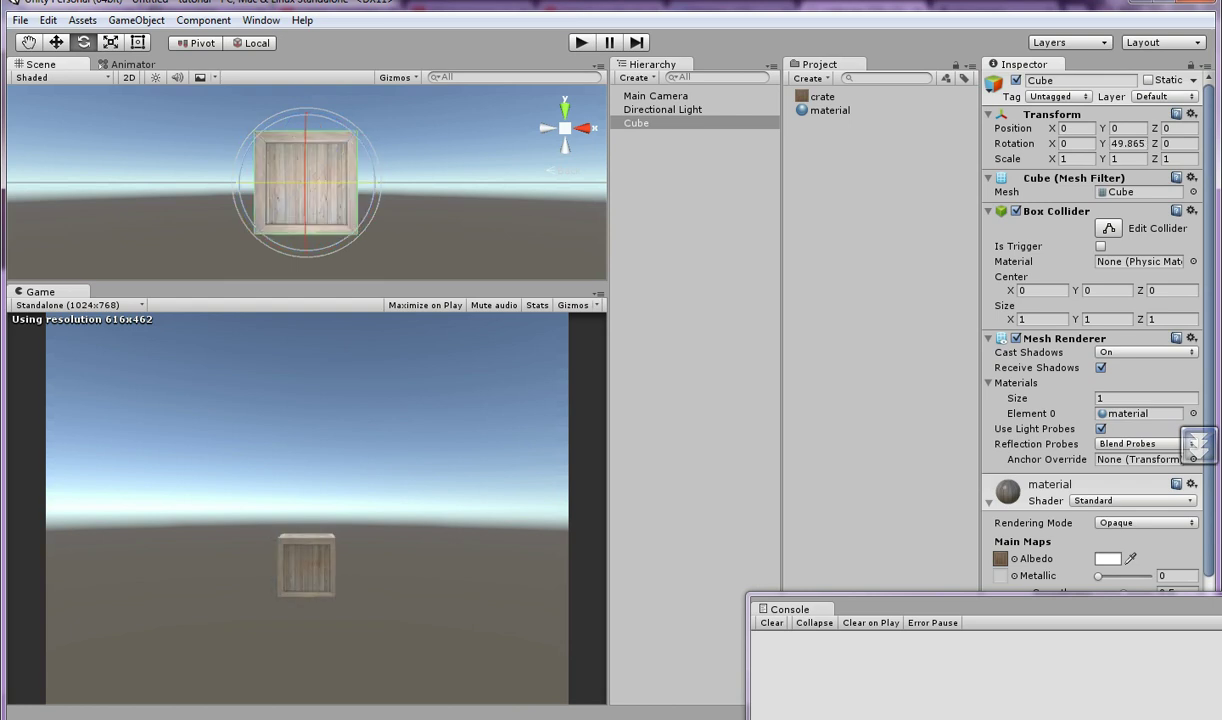
left_click(830, 110)
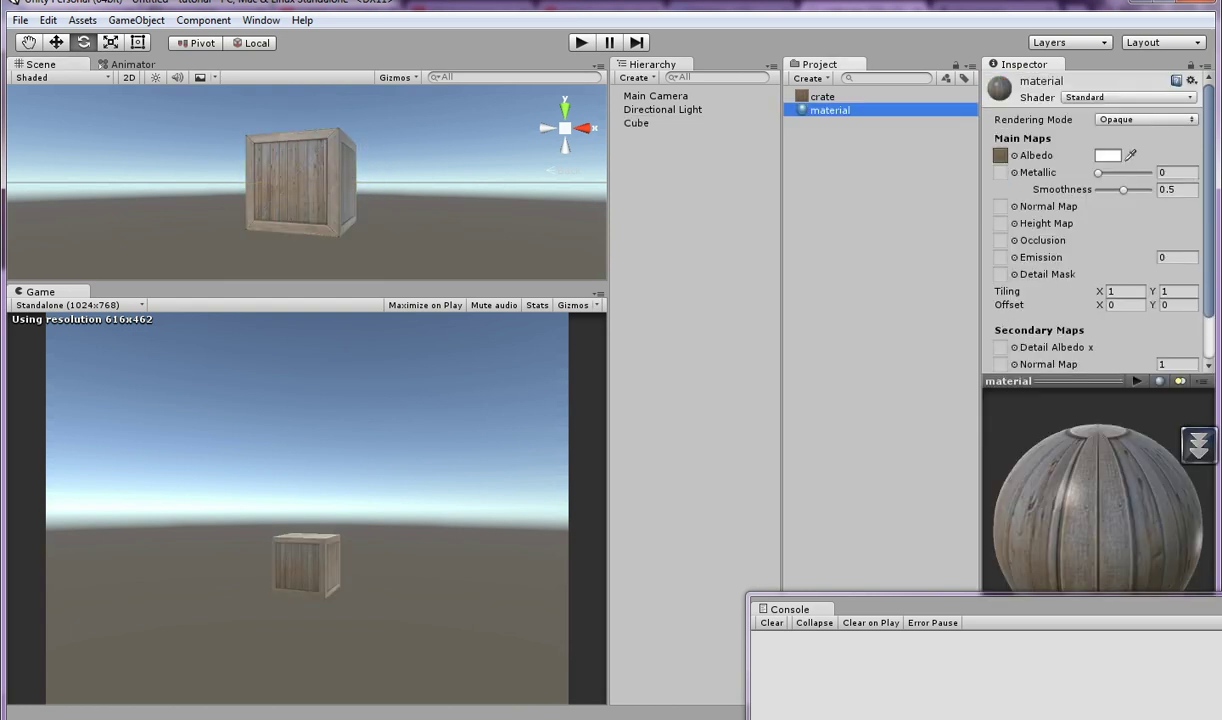
key("alt+Tab")
Add the Notepad line "u can change the shader of the material to many types"
key("Return")
key("Return")
type("u")
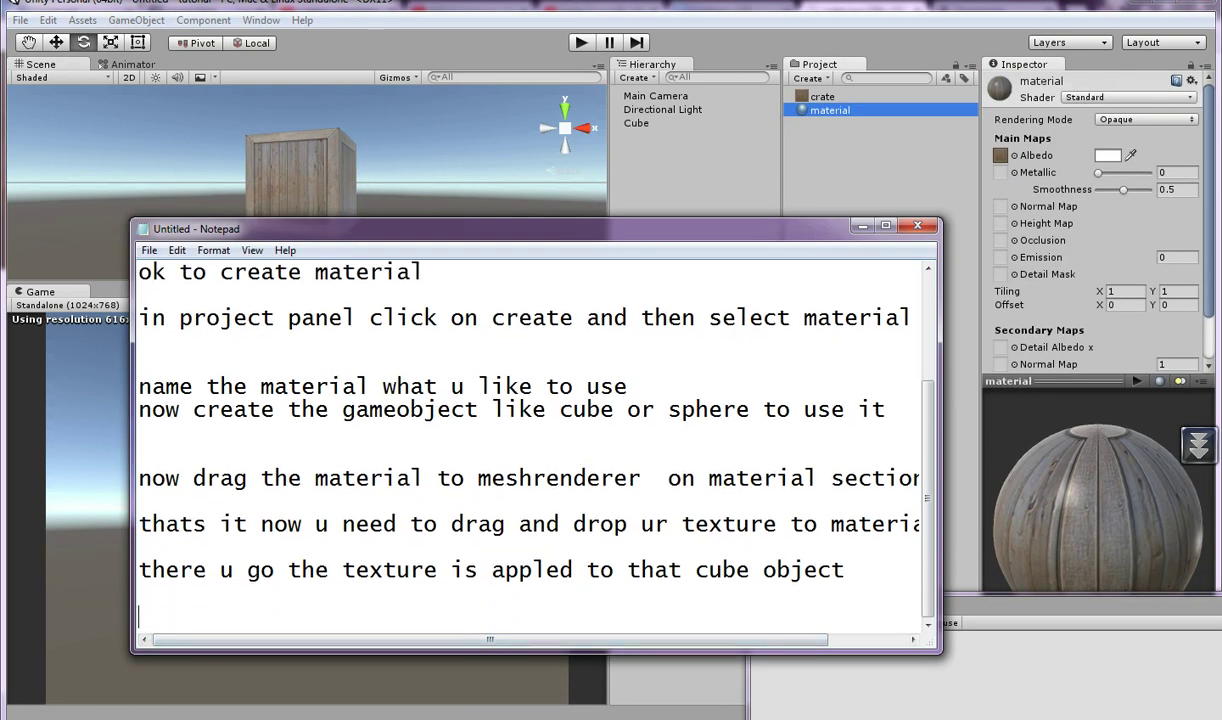
type(" can change the shader of the material to ")
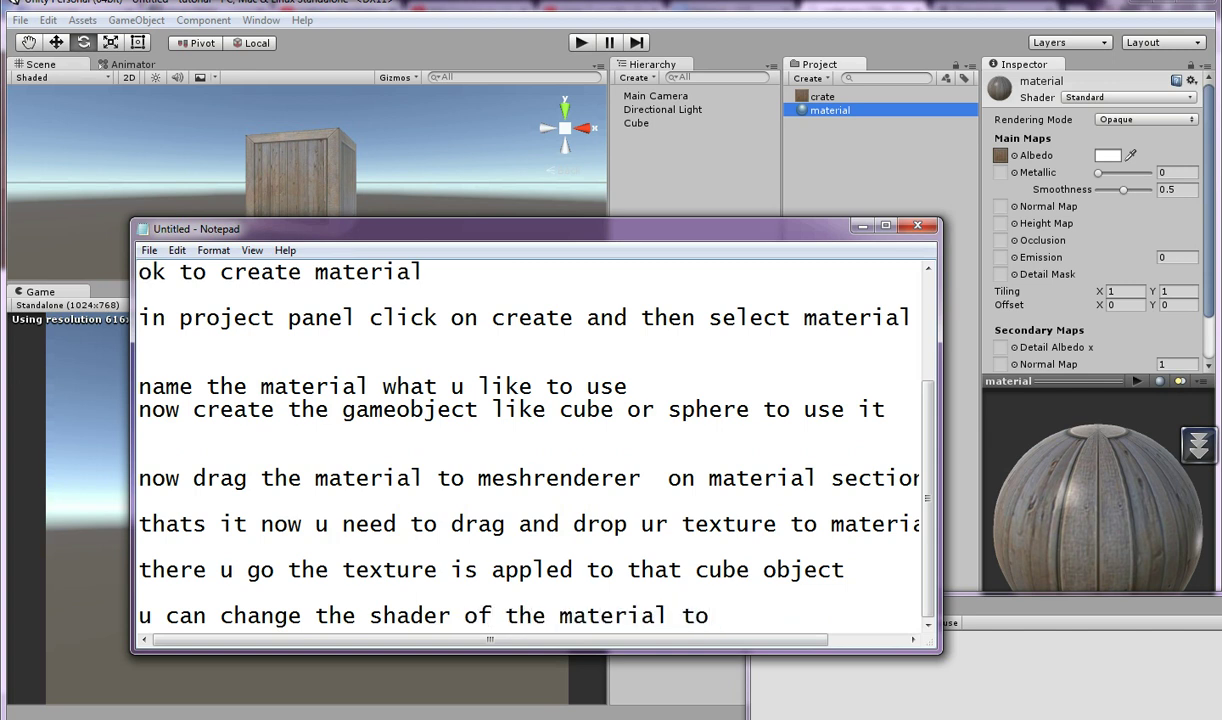
type("many time")
key("BackSpace")
key("BackSpace")
key("BackSpace")
type("ypes")
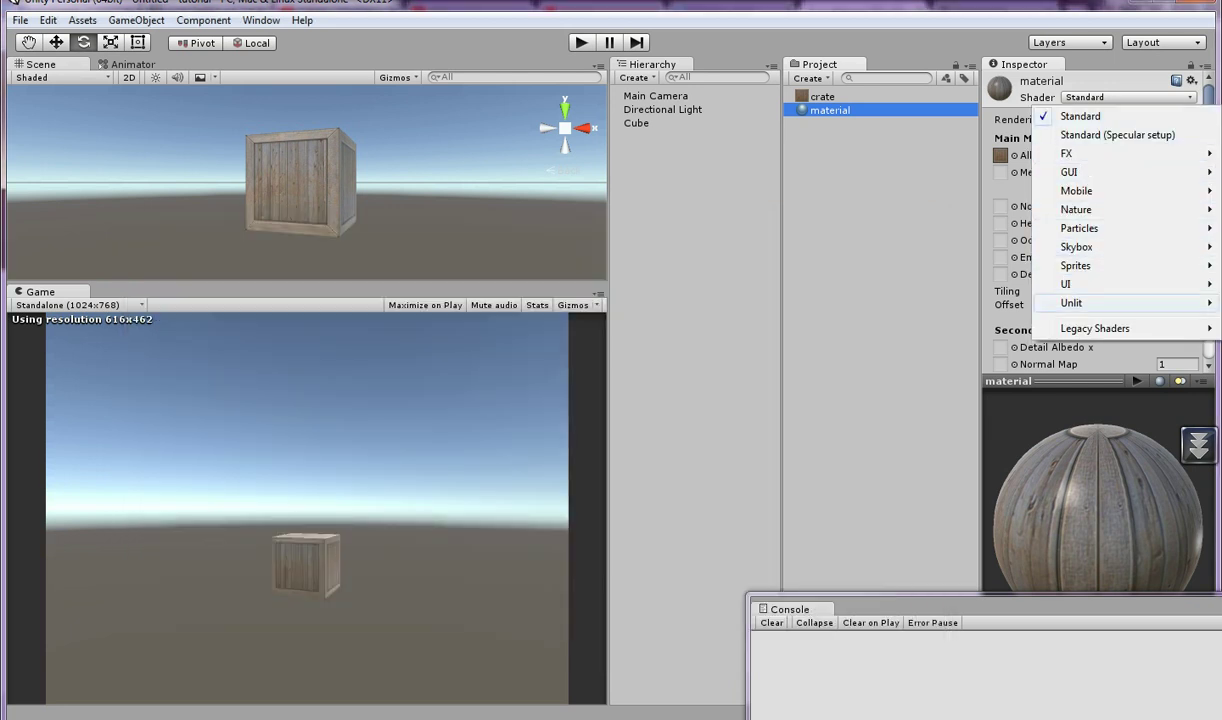
Switch the material's shader to Unlit/Transparent
mouse_move(1071, 302)
left_click(926, 340)
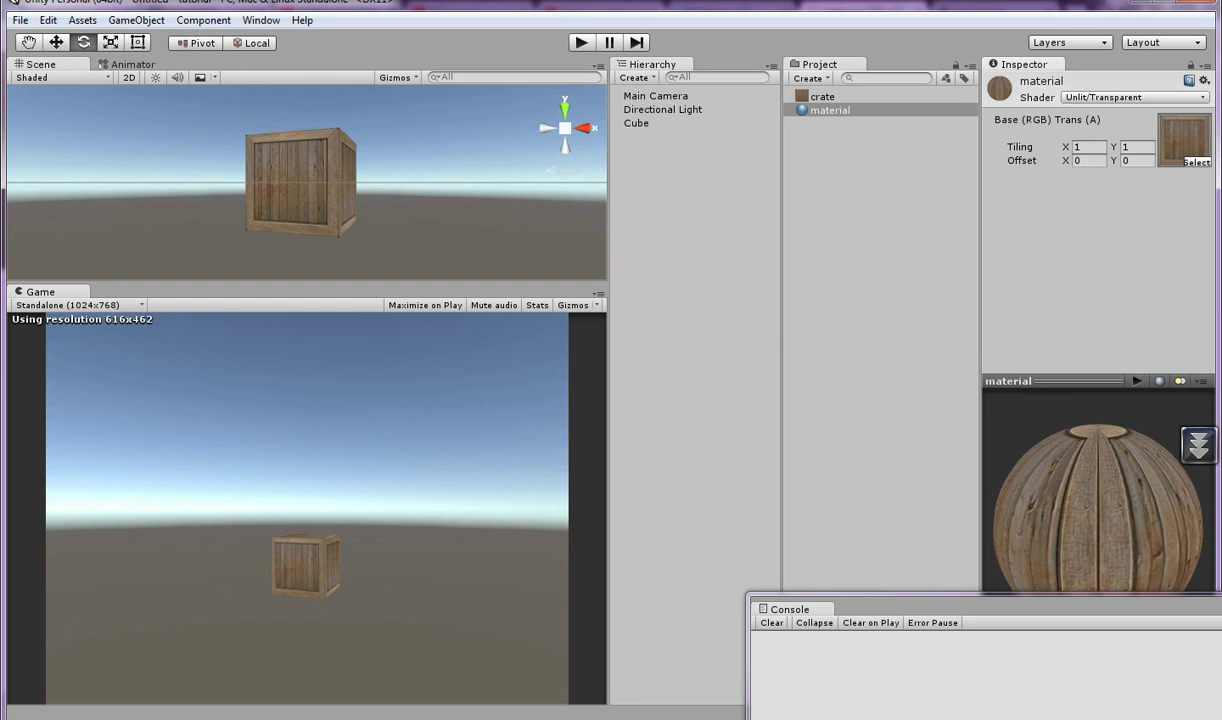
key("alt+Tab")
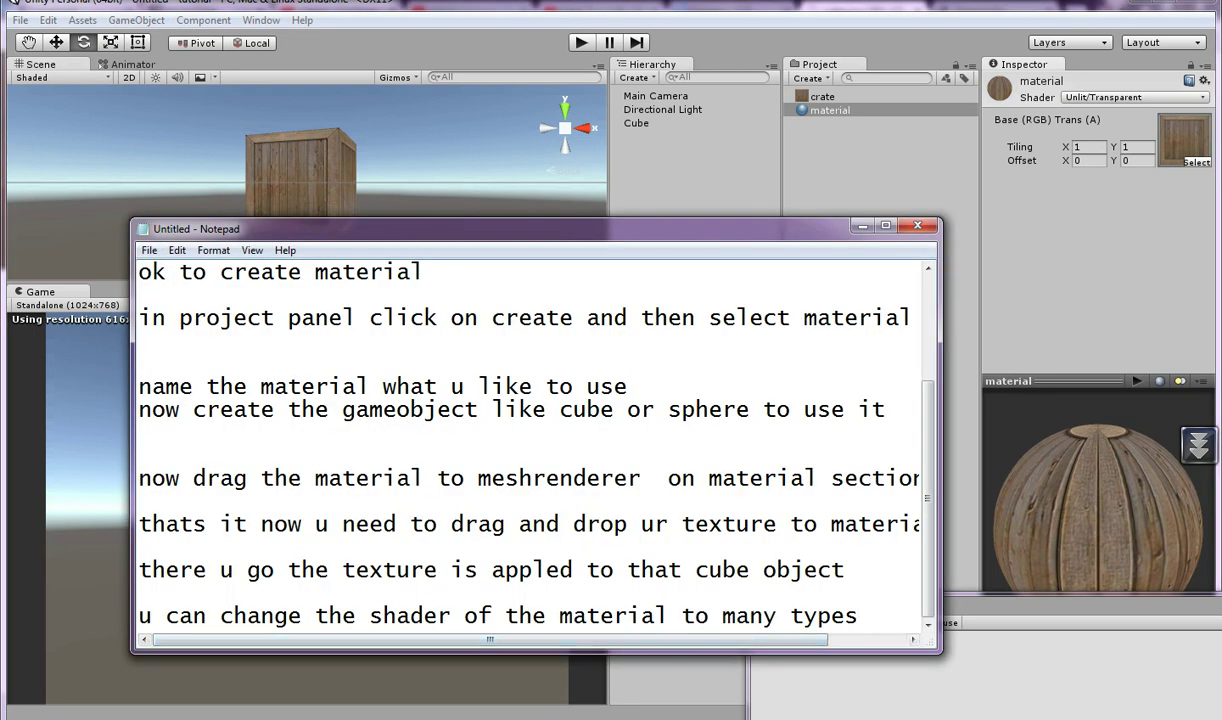
Add the line "like this from standard to transparent it your wish" to the notes
key("Return")
key("Return")
type("like this from standard to ")
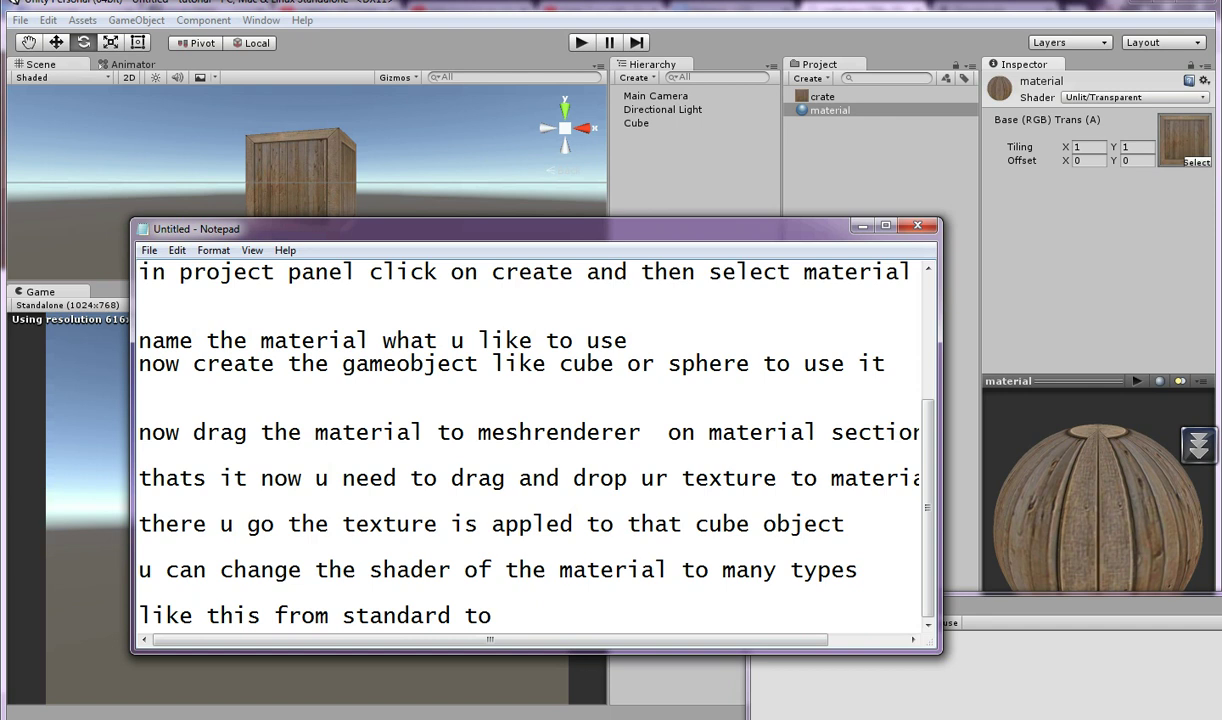
type("transparent it your wish")
Add the closing line "thats it ...thanks for watching"
key("Return")
key("Return")
type("t")
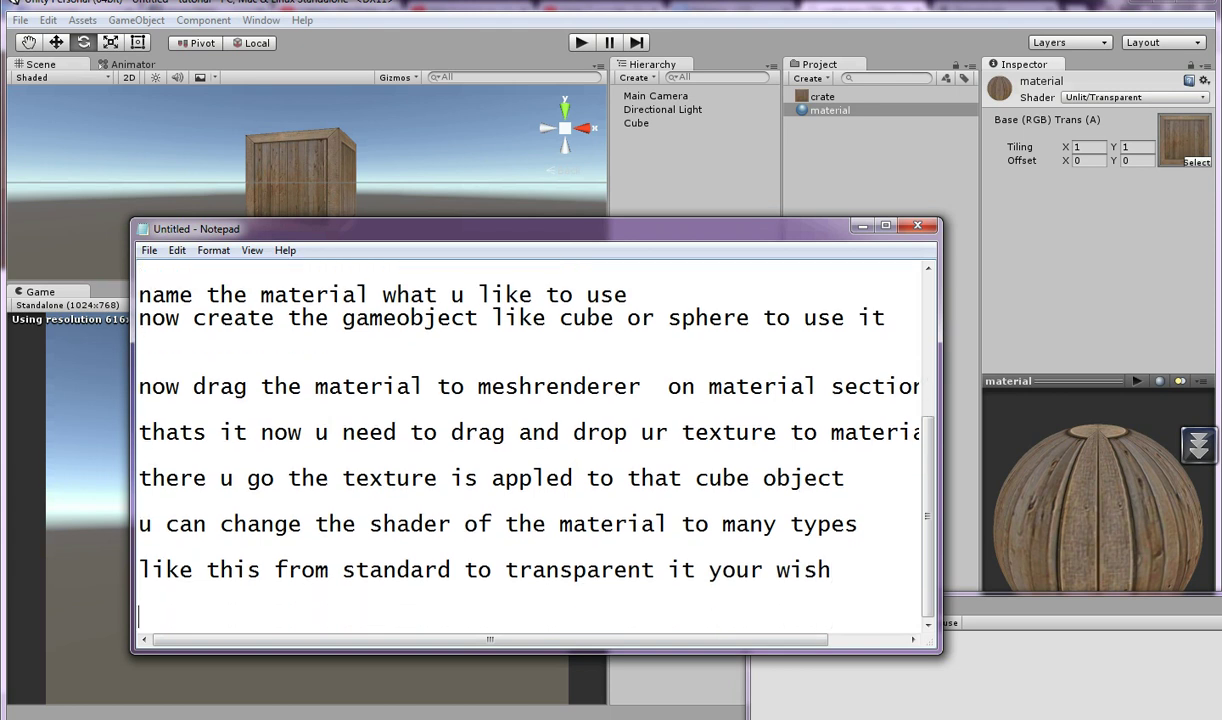
type("han")
key("BackSpace")
type("ts it")
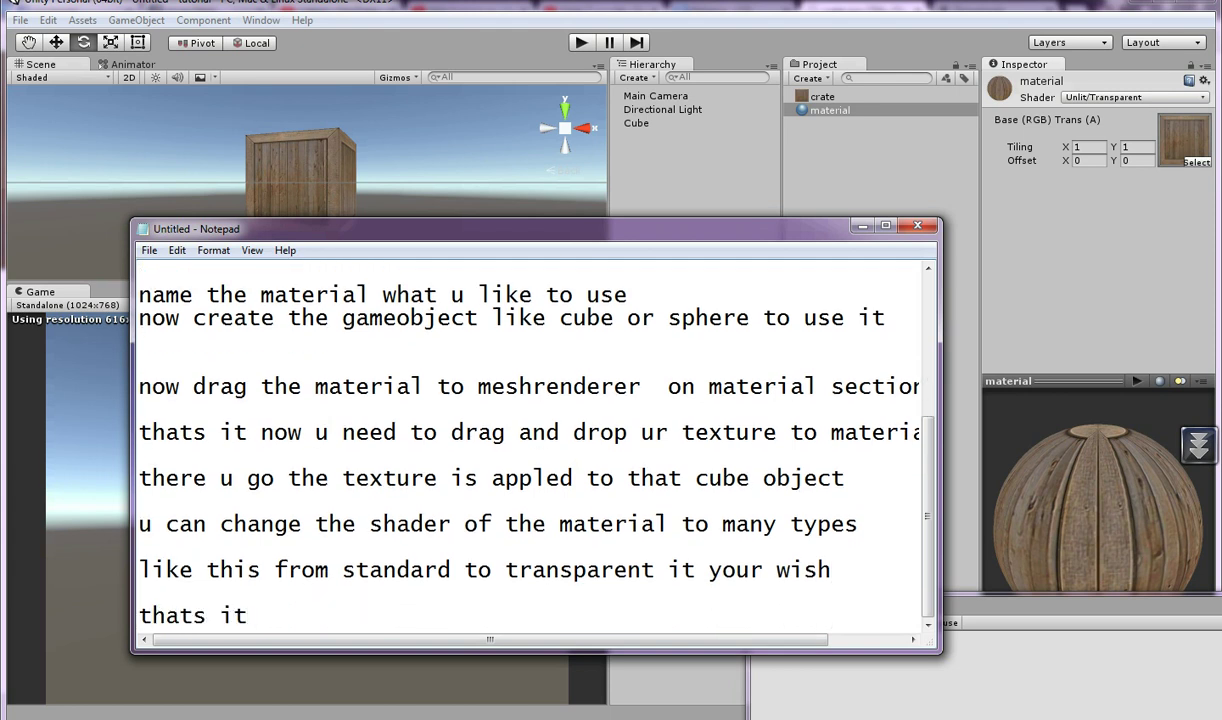
type(" ...thanks for watching")
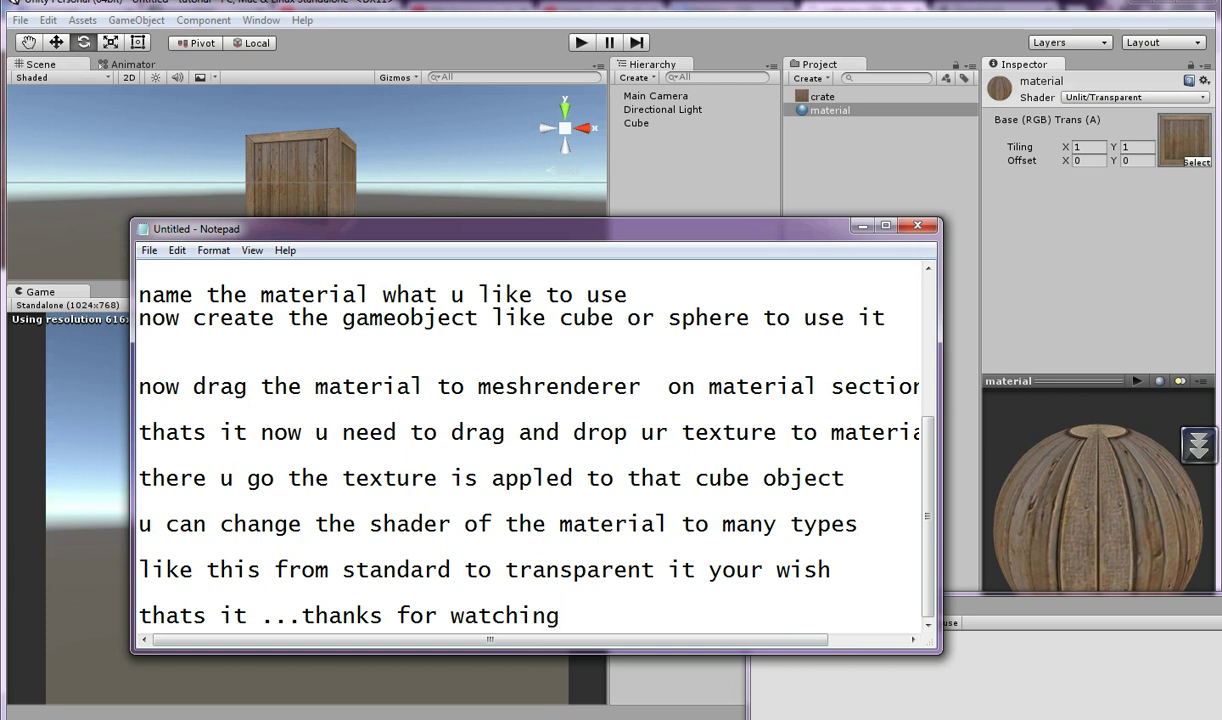
Append the line "please subscribe us .u get souce from the link below for download."
key("Return")
type("please subscribe us .u get souce ")
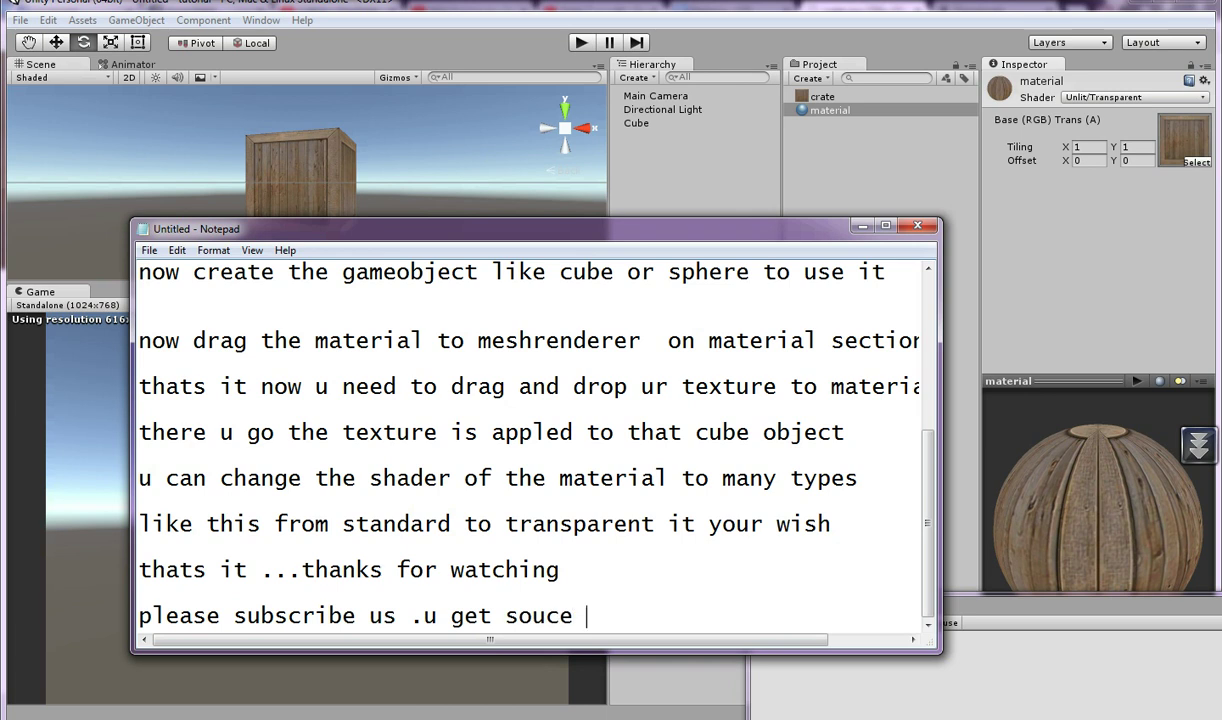
type("from the")
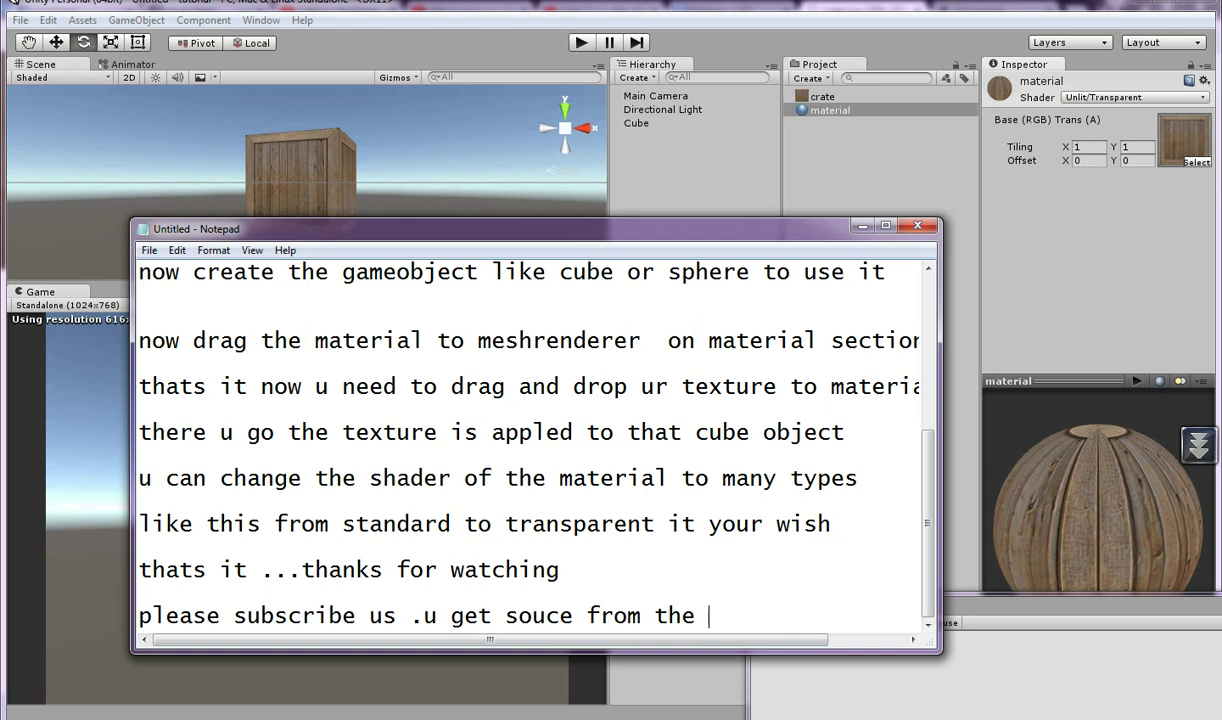
type(" link below for download.")
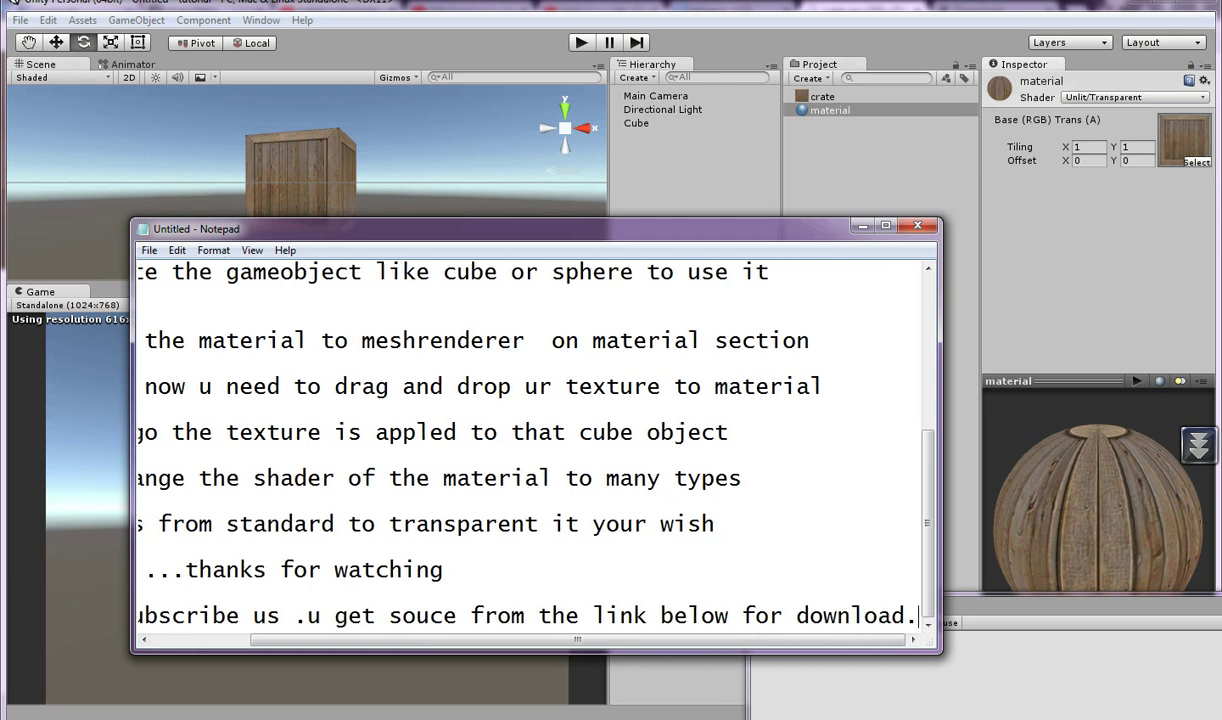